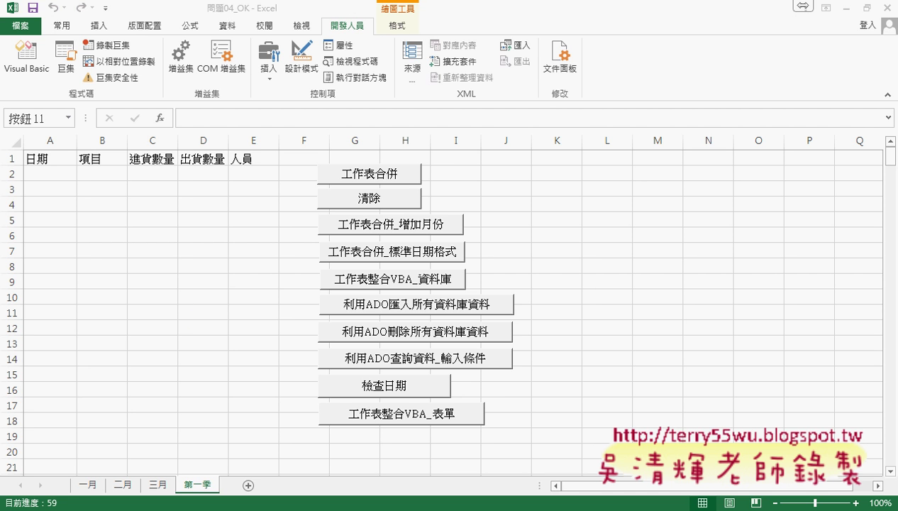
Clear all data below the headers on the 二月 sheet.
{"action": "left_click", "coordinate": [98, 486]}
{"action": "left_click", "coordinate": [123, 486]}
{"action": "left_click", "coordinate": [153, 488]}
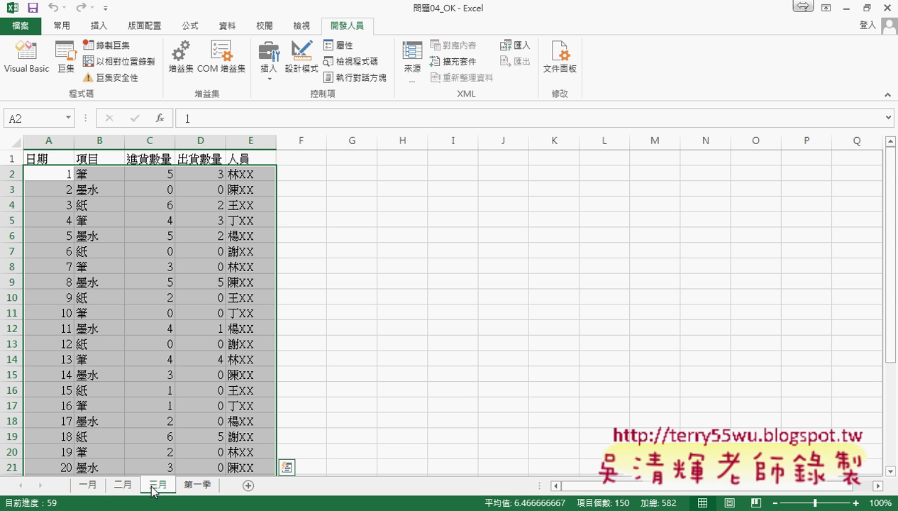
{"action": "left_click", "coordinate": [52, 173]}
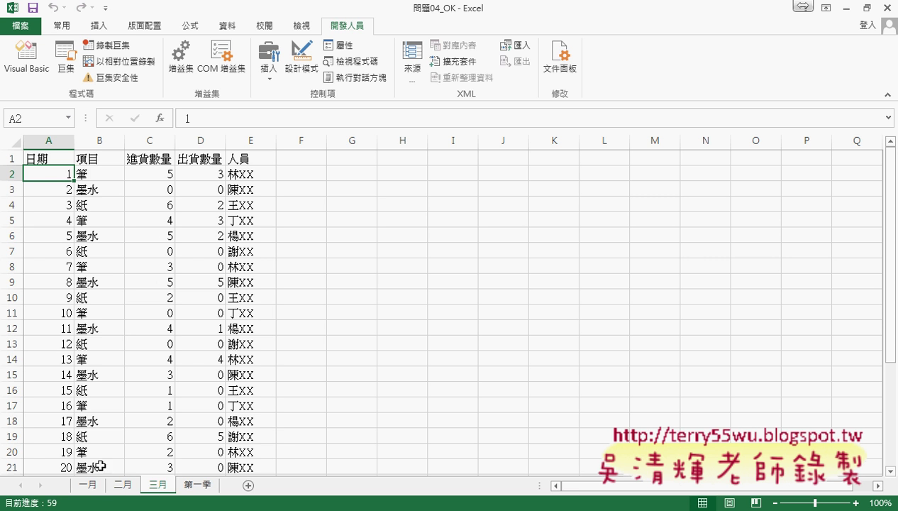
{"action": "left_click", "coordinate": [115, 485]}
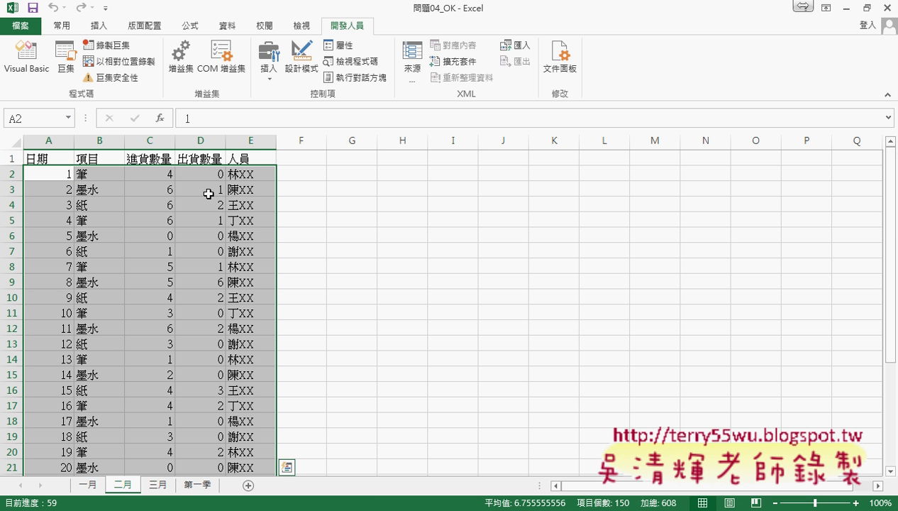
{"action": "left_click", "coordinate": [158, 485]}
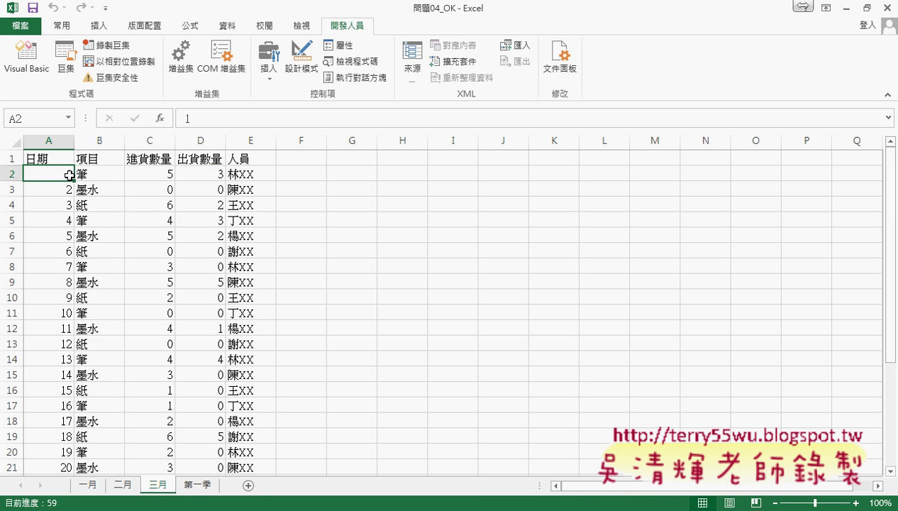
{"action": "left_click_drag", "start_coordinate": [69, 174], "coordinate": [249, 173]}
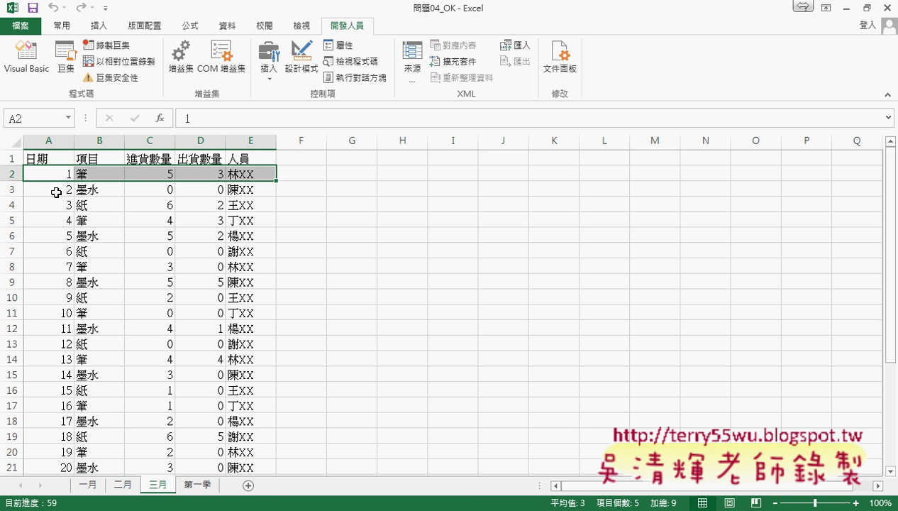
{"action": "left_click", "coordinate": [123, 485]}
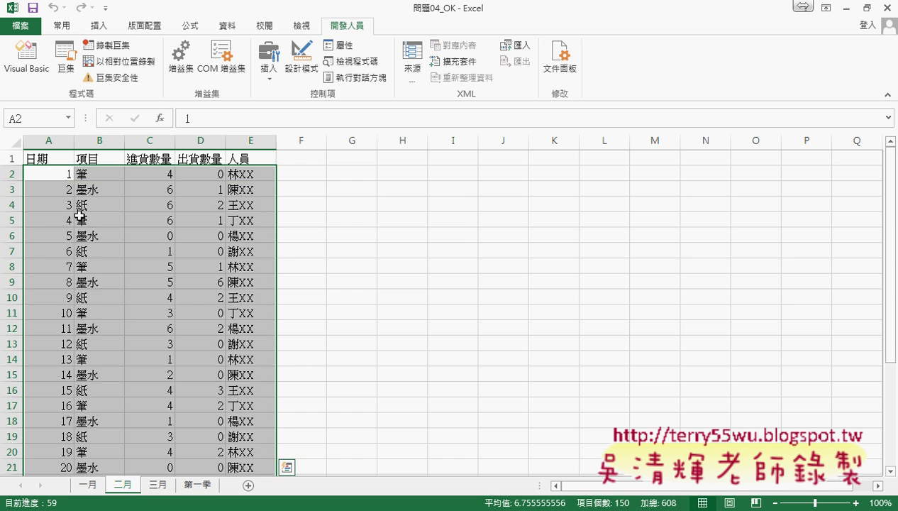
{"action": "key", "text": "Delete"}
{"action": "left_click", "coordinate": [47, 174]}
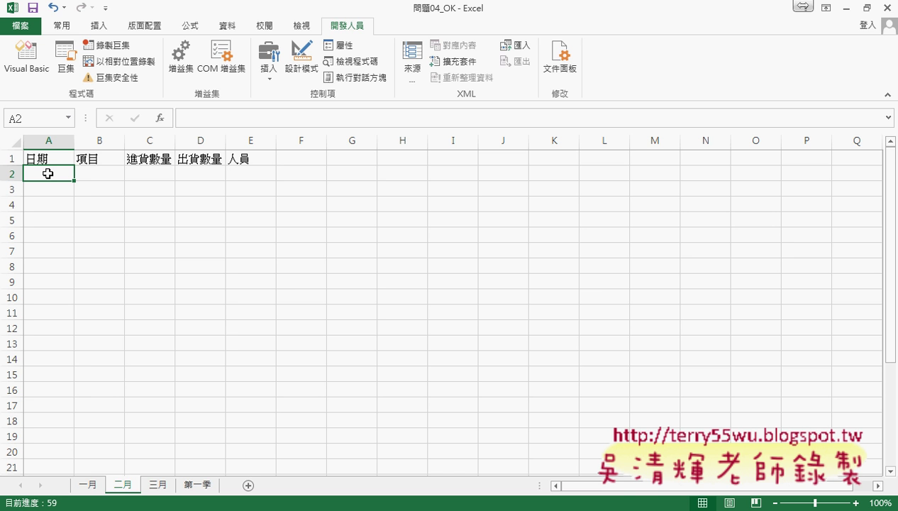
Delete every 三月 row below the first data row, leaving only row 2.
{"action": "left_click", "coordinate": [157, 485]}
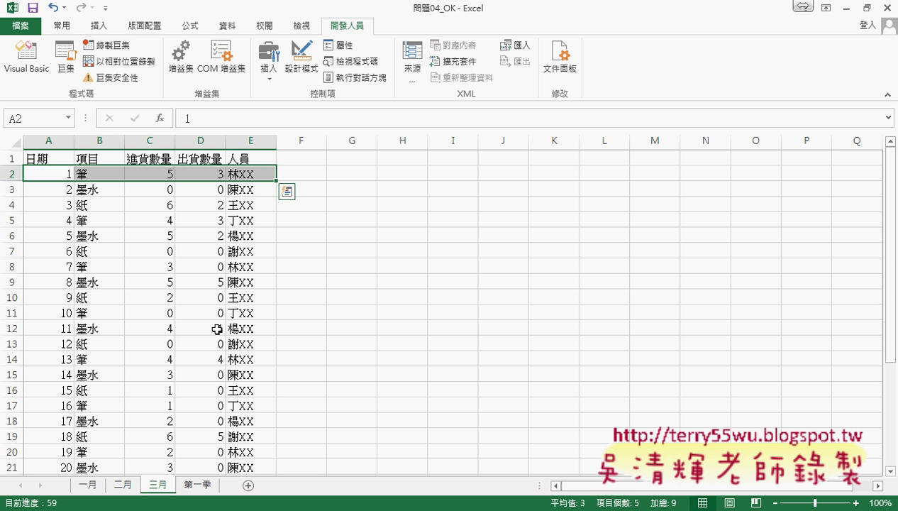
{"action": "left_click", "coordinate": [51, 190]}
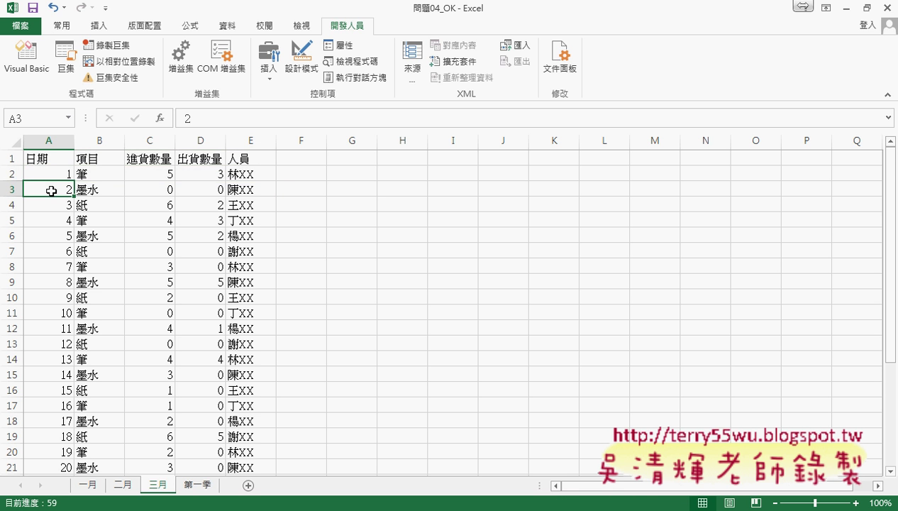
{"action": "key", "text": "ctrl+shift+Right"}
{"action": "key", "text": "ctrl+shift+Down"}
{"action": "key", "text": "Delete"}
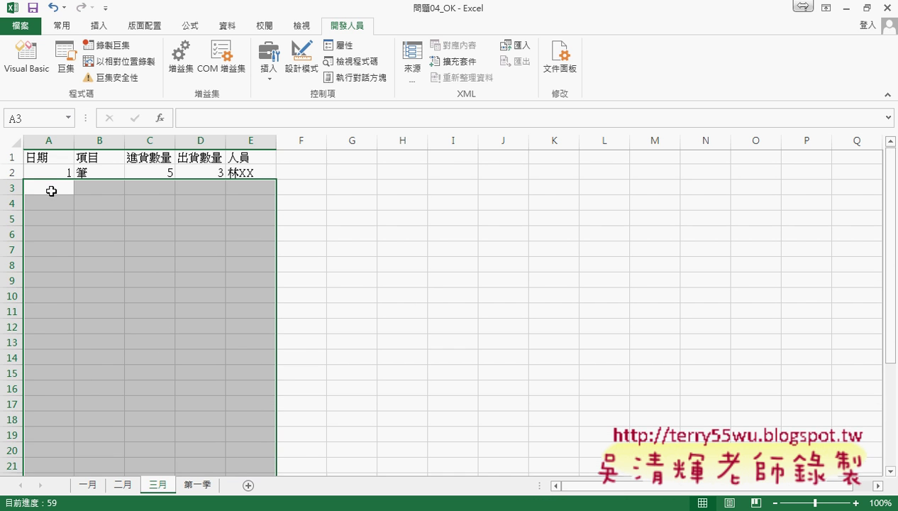
{"action": "left_click", "coordinate": [59, 176]}
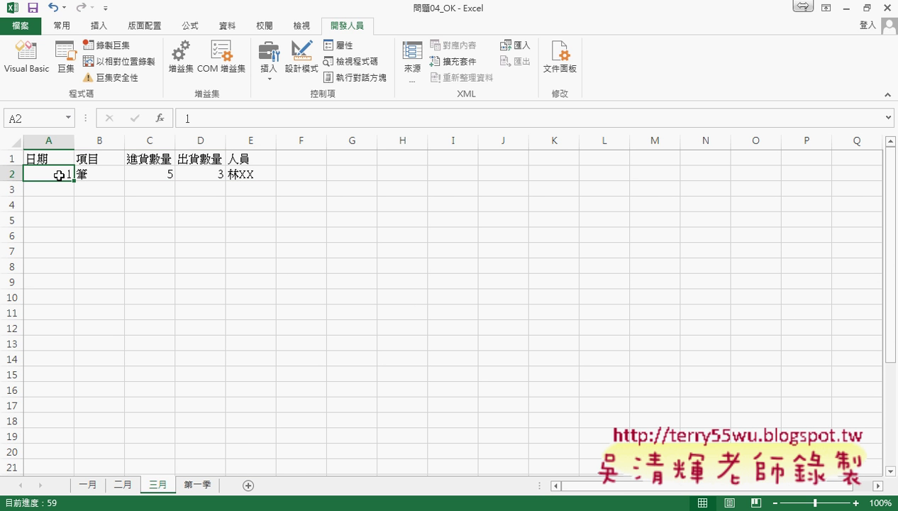
{"action": "key", "text": "ctrl+shift+Right"}
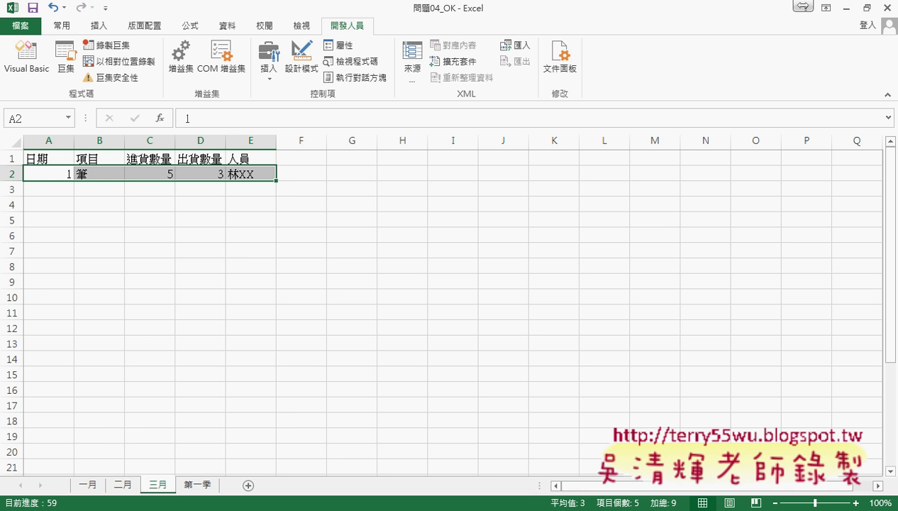
Go from _雲端白板畫面 into 其他補充範例(89) > 02_進階 and select 範例：104捐款明細.
{"action": "left_click", "coordinate": [150, 468]}
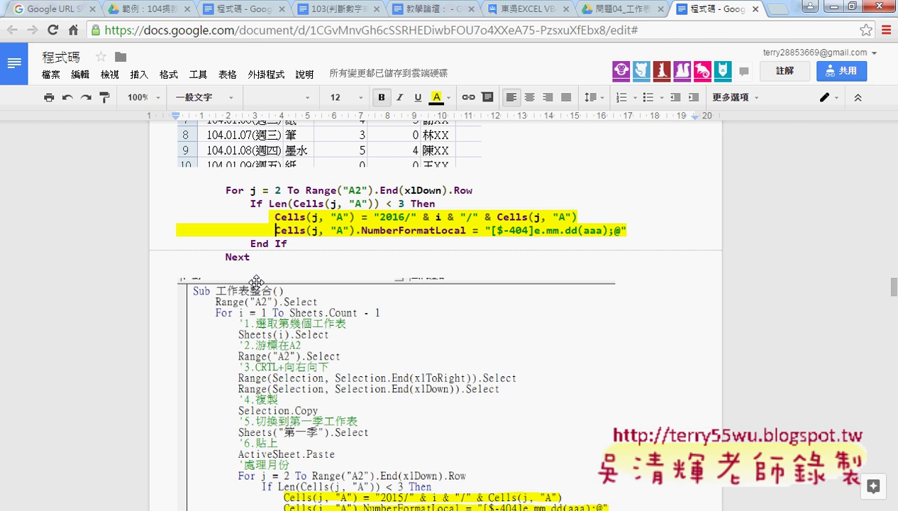
{"action": "left_click", "coordinate": [135, 9]}
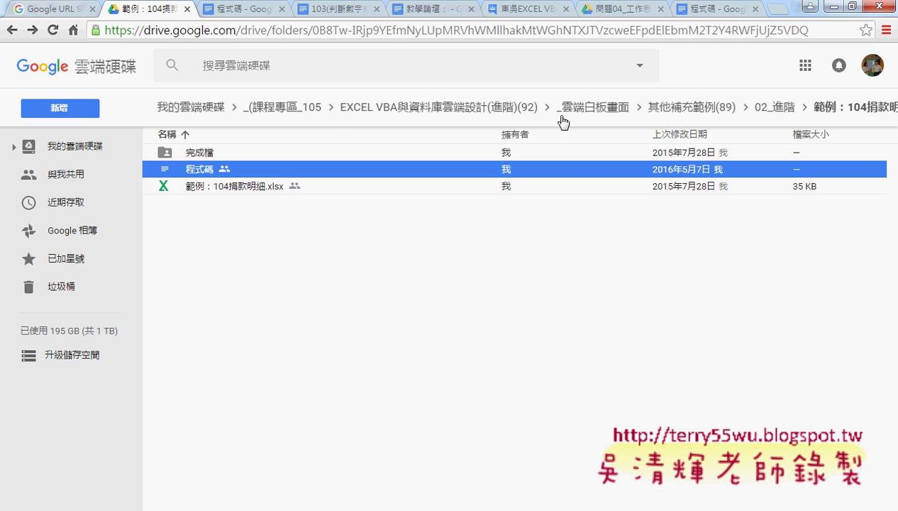
{"action": "left_click", "coordinate": [593, 116]}
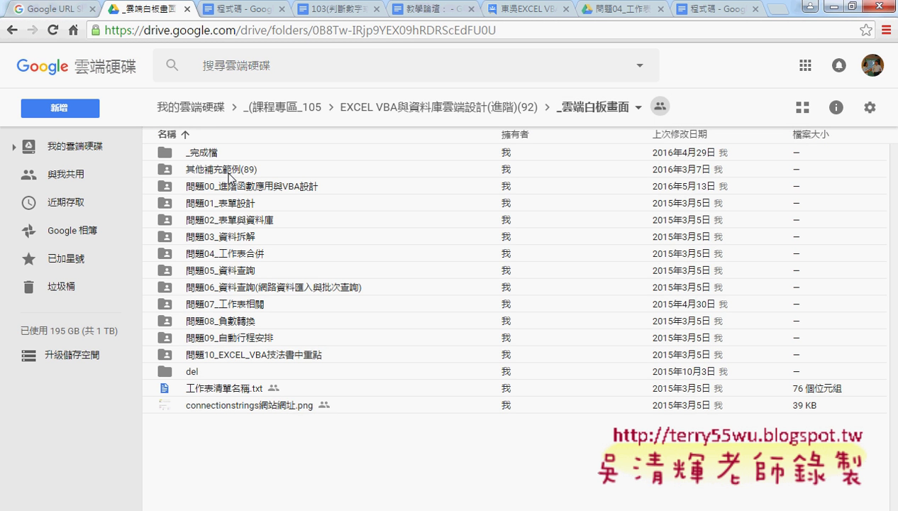
{"action": "left_click", "coordinate": [227, 174]}
{"action": "double_click", "coordinate": [242, 173]}
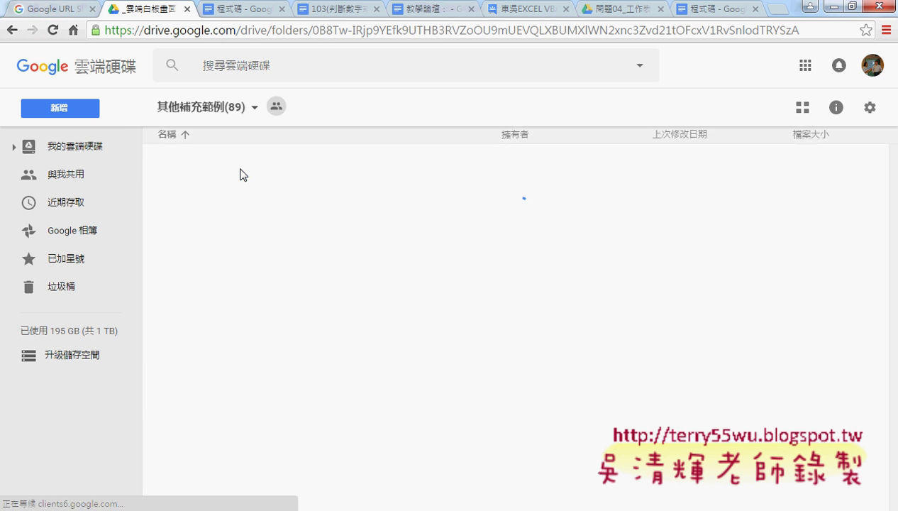
{"action": "double_click", "coordinate": [206, 170]}
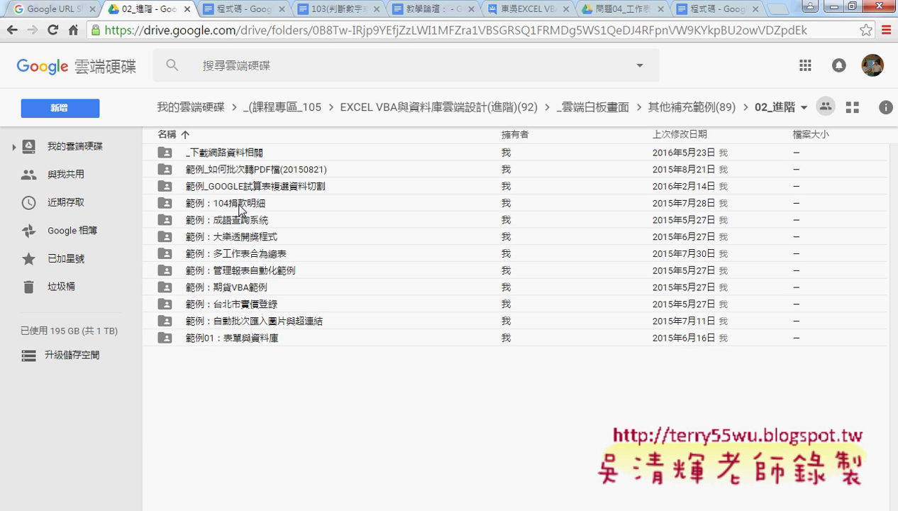
{"action": "left_click", "coordinate": [241, 205]}
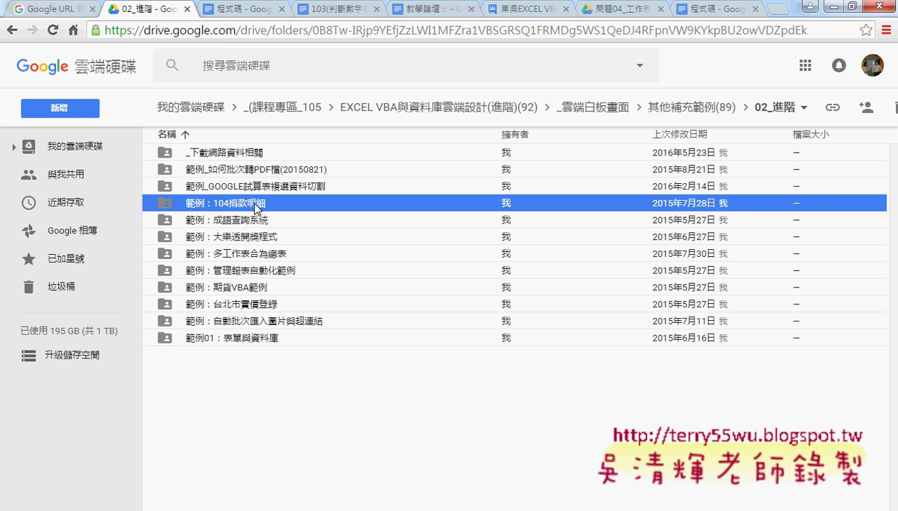
{"action": "left_click", "coordinate": [249, 508]}
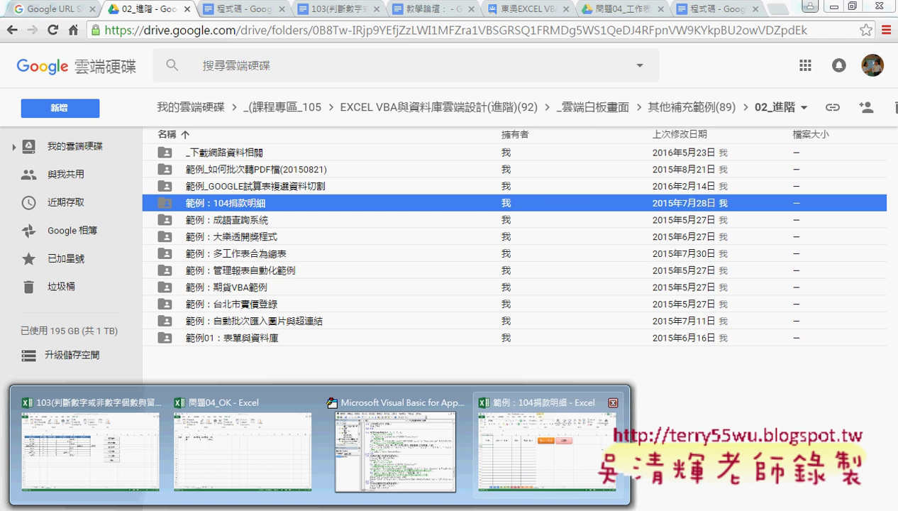
Bring 範例：104捐款明細 forward and review donation sheets 1 to 4 and 12.
{"action": "left_click", "coordinate": [600, 449]}
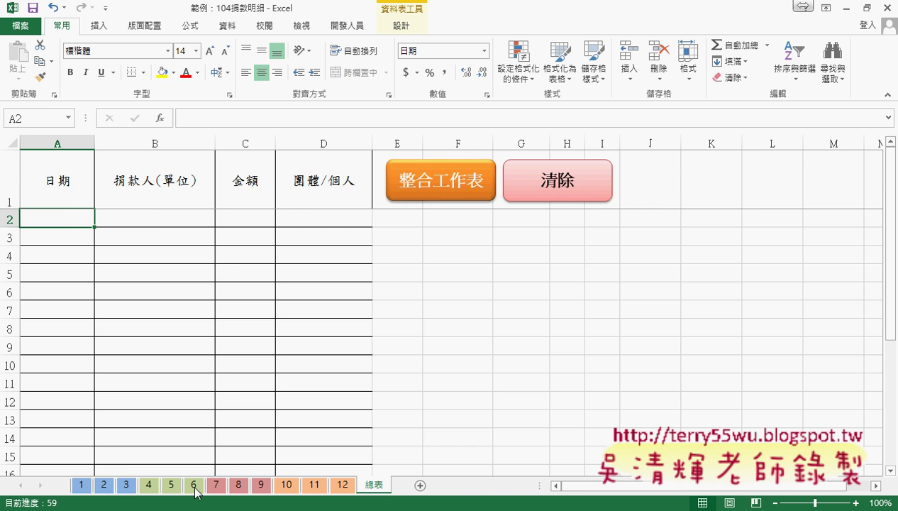
{"action": "left_click", "coordinate": [84, 484]}
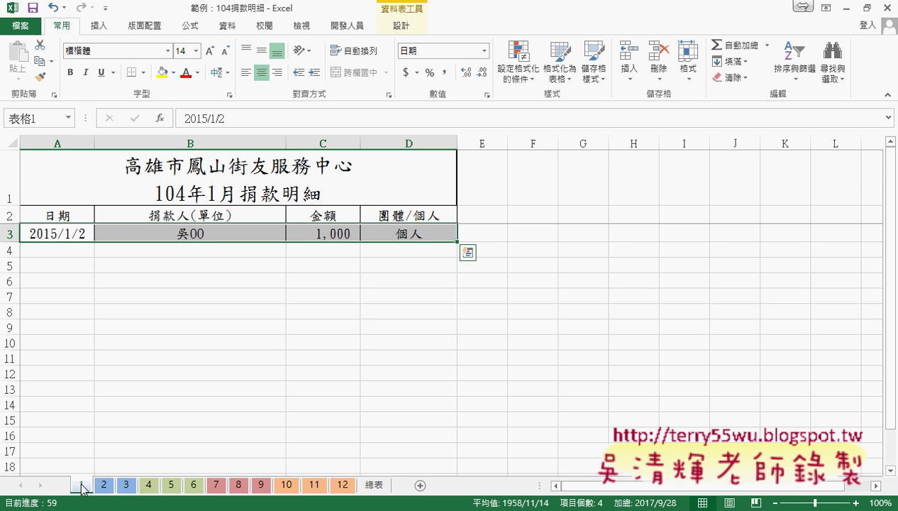
{"action": "left_click", "coordinate": [345, 488]}
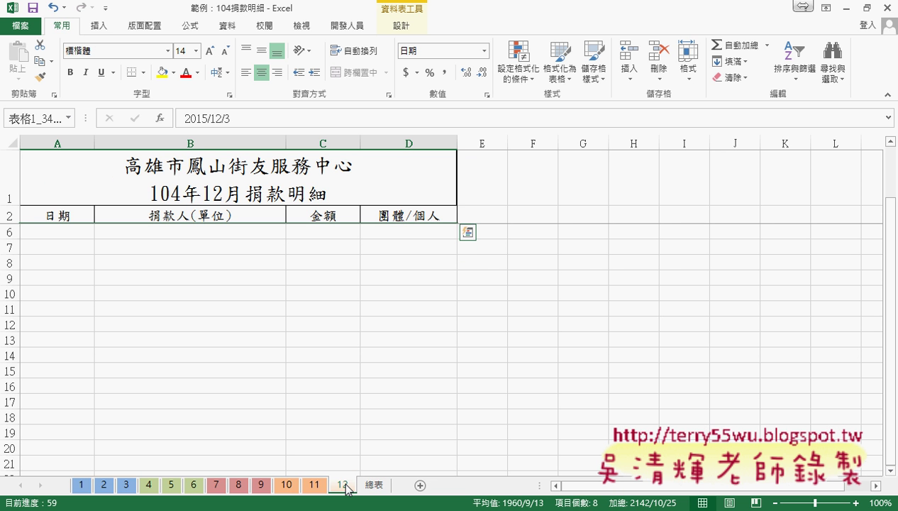
{"action": "left_click", "coordinate": [83, 484]}
{"action": "left_click", "coordinate": [105, 487]}
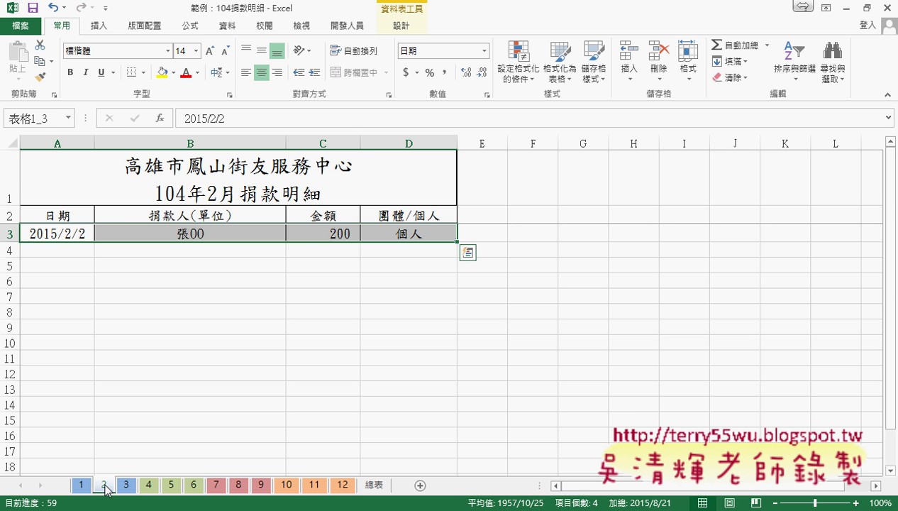
{"action": "left_click", "coordinate": [125, 486]}
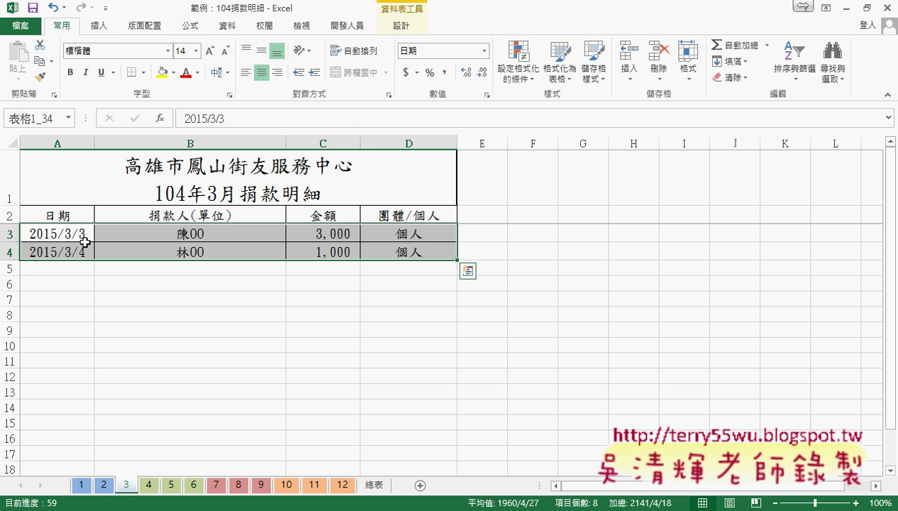
{"action": "left_click", "coordinate": [154, 487]}
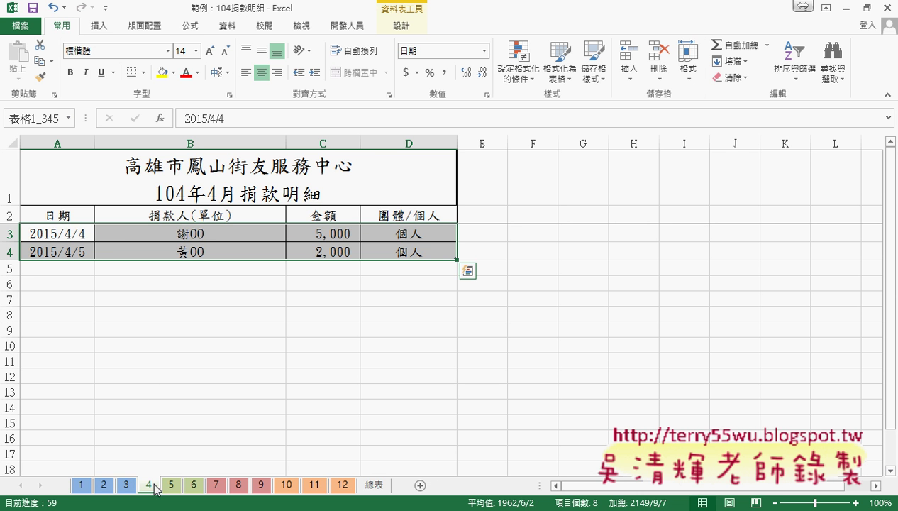
Review donation sheets 5 through 12, ending on the empty 總表 summary.
{"action": "left_click", "coordinate": [172, 487]}
{"action": "left_click", "coordinate": [193, 487]}
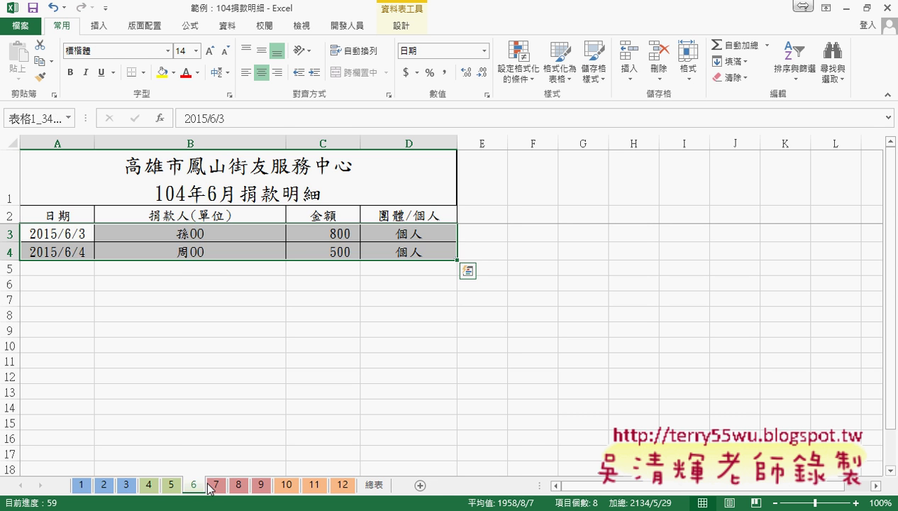
{"action": "left_click", "coordinate": [213, 487]}
{"action": "left_click", "coordinate": [238, 487]}
{"action": "left_click", "coordinate": [261, 487]}
{"action": "left_click", "coordinate": [286, 487]}
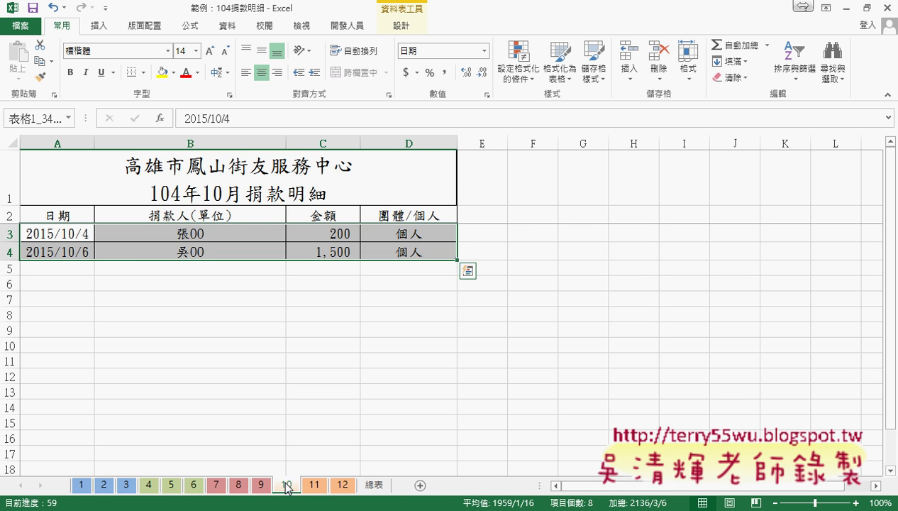
{"action": "left_click", "coordinate": [262, 487]}
{"action": "left_click", "coordinate": [313, 487]}
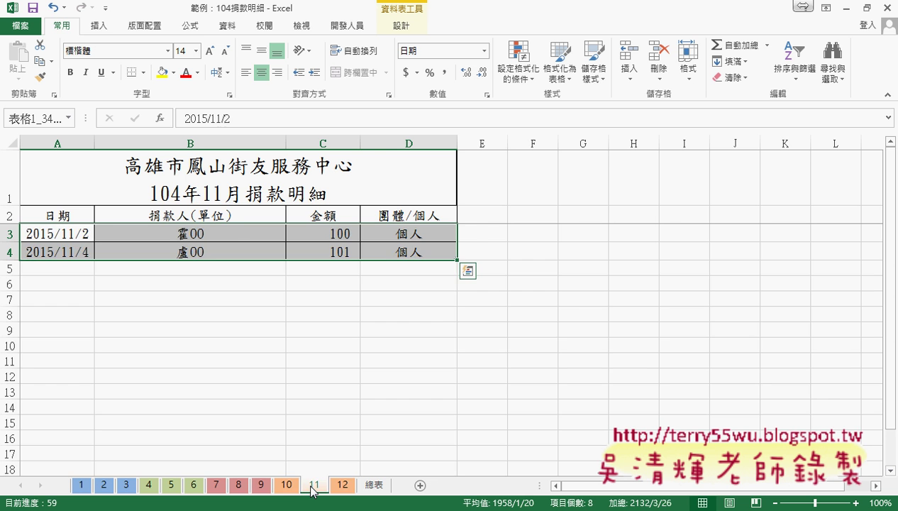
{"action": "left_click", "coordinate": [342, 486]}
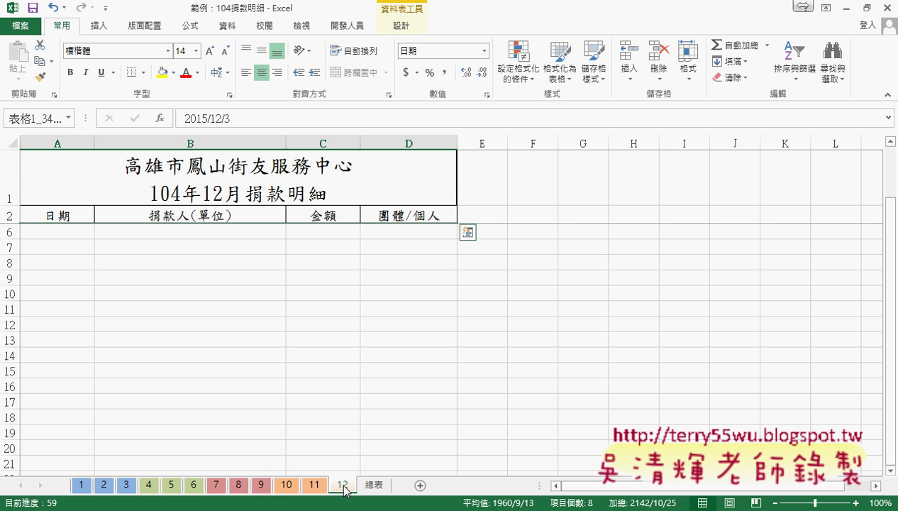
{"action": "left_click", "coordinate": [379, 487]}
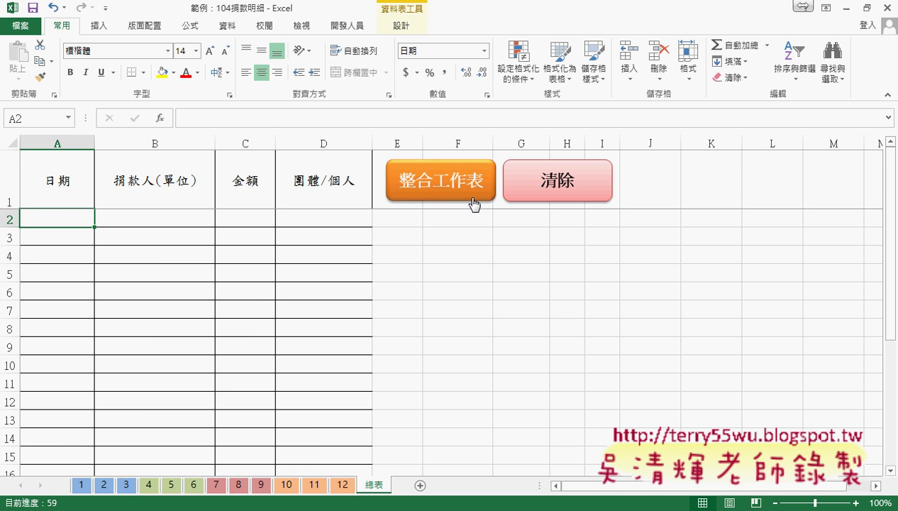
Run 整合工作表, clear, and rerun to list 23 donations from 2015/1/2 to 2015/12/9.
{"action": "left_click", "coordinate": [440, 183]}
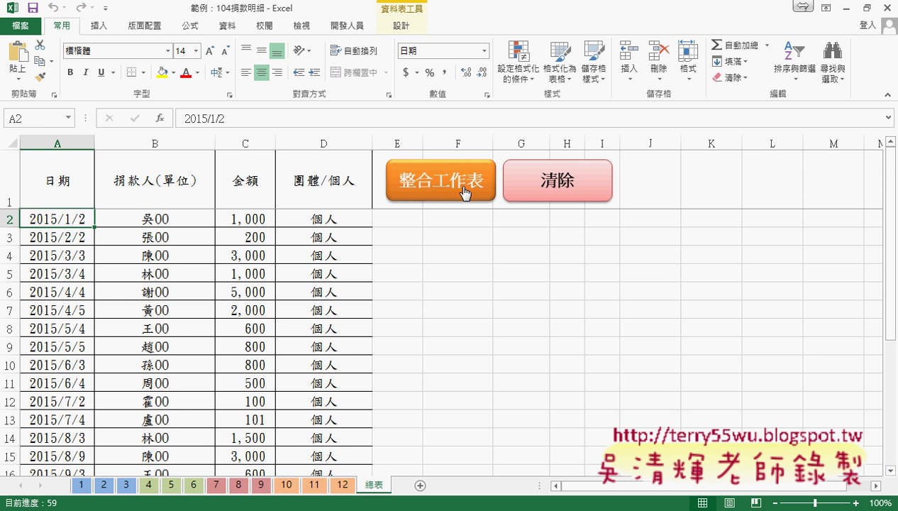
{"action": "left_click", "coordinate": [550, 190]}
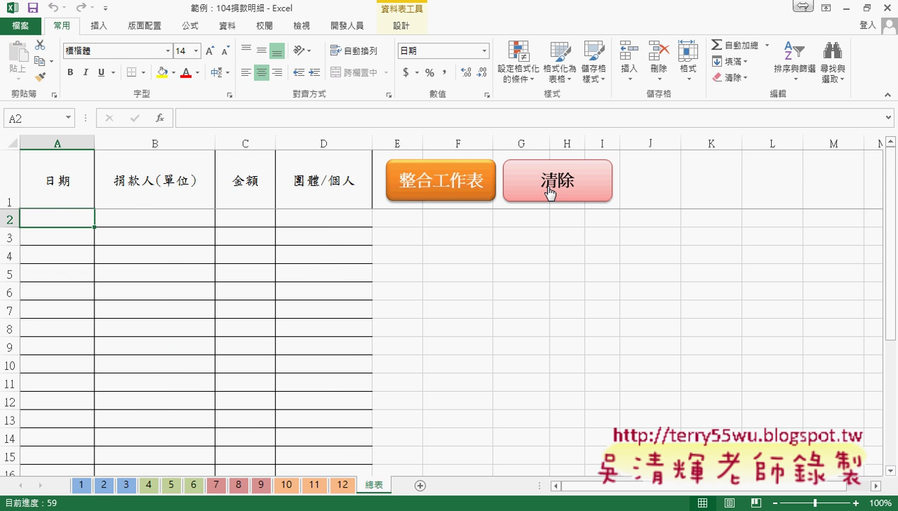
{"action": "left_click", "coordinate": [462, 194]}
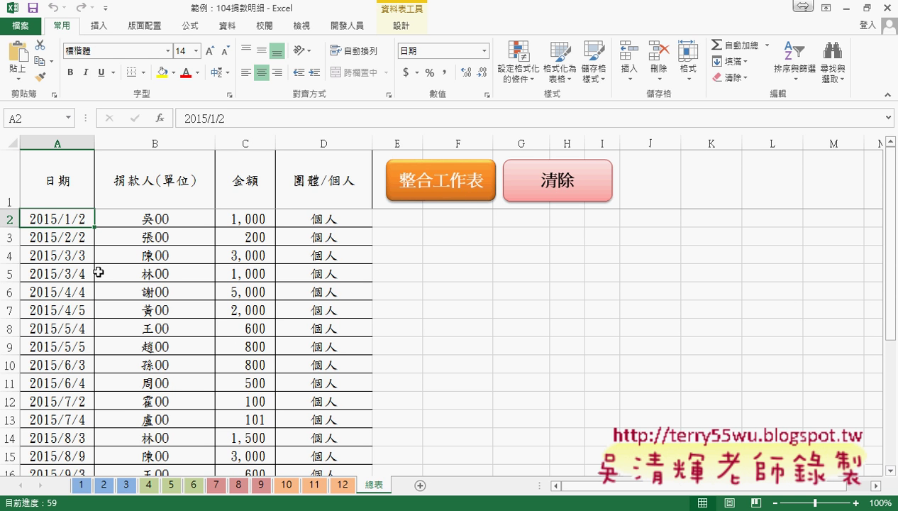
{"action": "scroll", "coordinate": [130, 341], "scroll_direction": "down", "scroll_amount": 4}
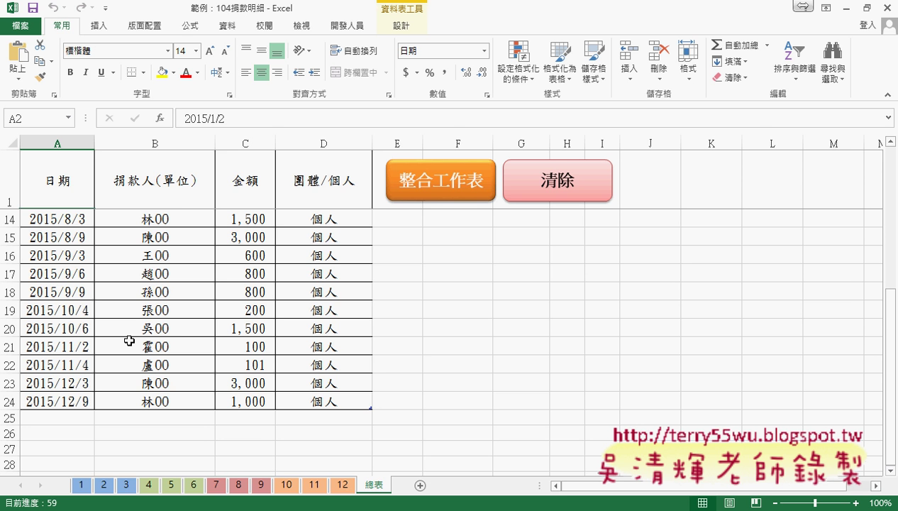
{"action": "left_click", "coordinate": [342, 485]}
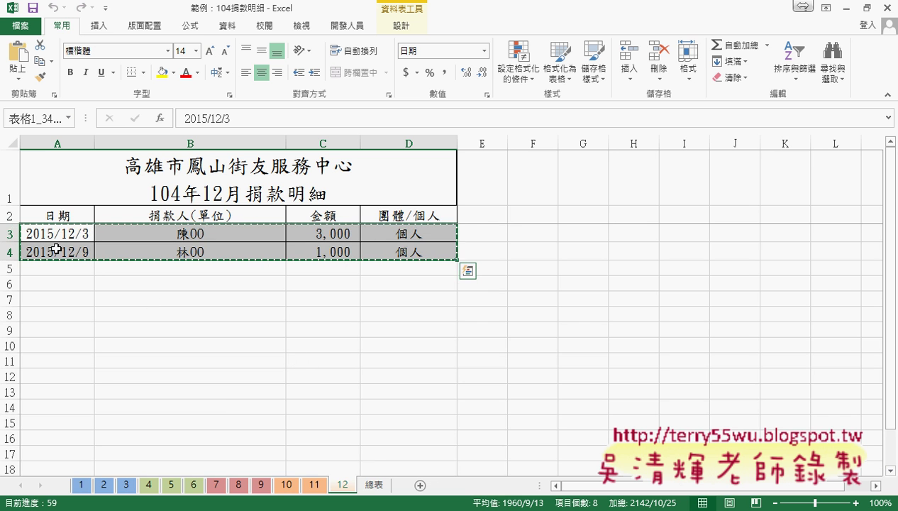
Look over donation sheets 1 through 5, then return to December sheet 12.
{"action": "scroll", "coordinate": [246, 405], "scroll_direction": "down", "scroll_amount": 1}
{"action": "scroll", "coordinate": [245, 405], "scroll_direction": "up", "scroll_amount": 1}
{"action": "left_click", "coordinate": [91, 488]}
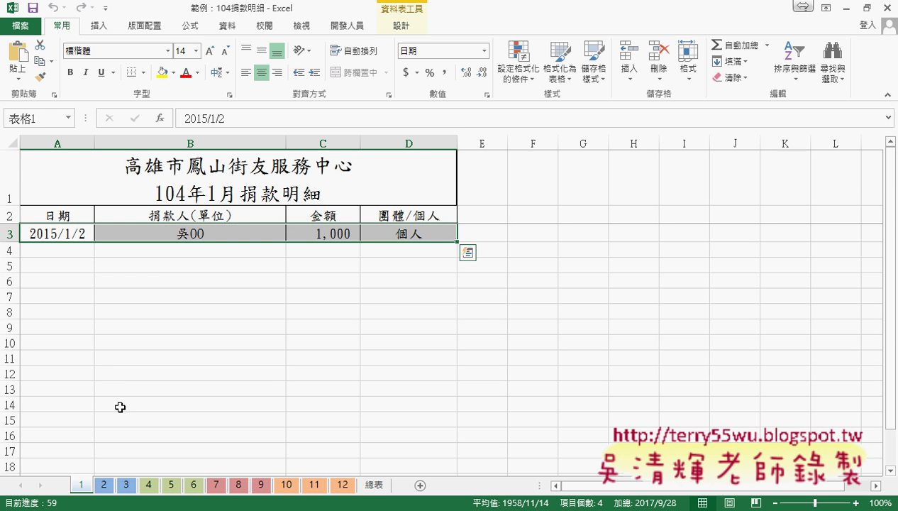
{"action": "left_click", "coordinate": [104, 487]}
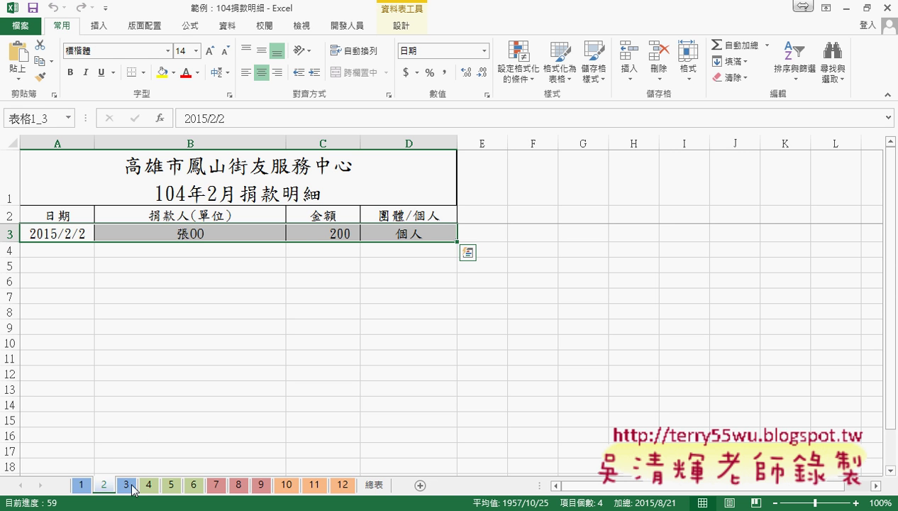
{"action": "left_click", "coordinate": [126, 485]}
{"action": "left_click", "coordinate": [150, 487]}
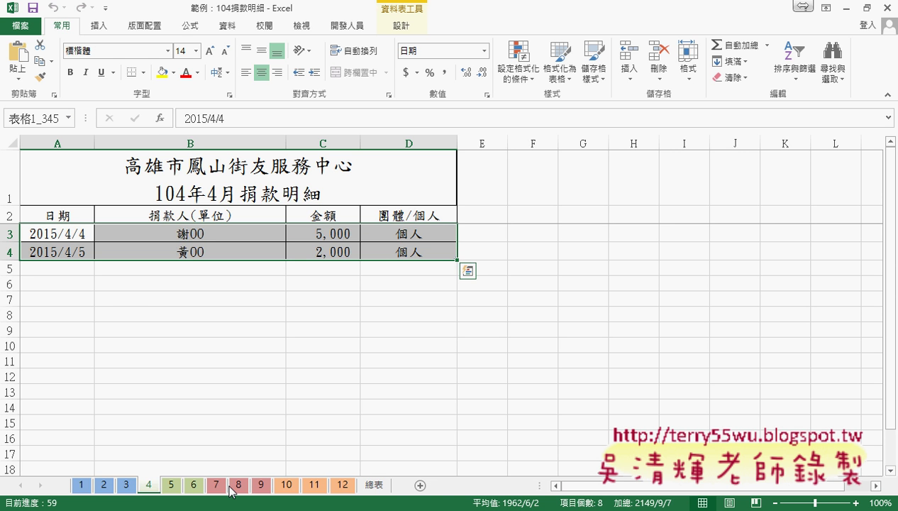
{"action": "left_click", "coordinate": [174, 486]}
{"action": "left_click", "coordinate": [342, 485]}
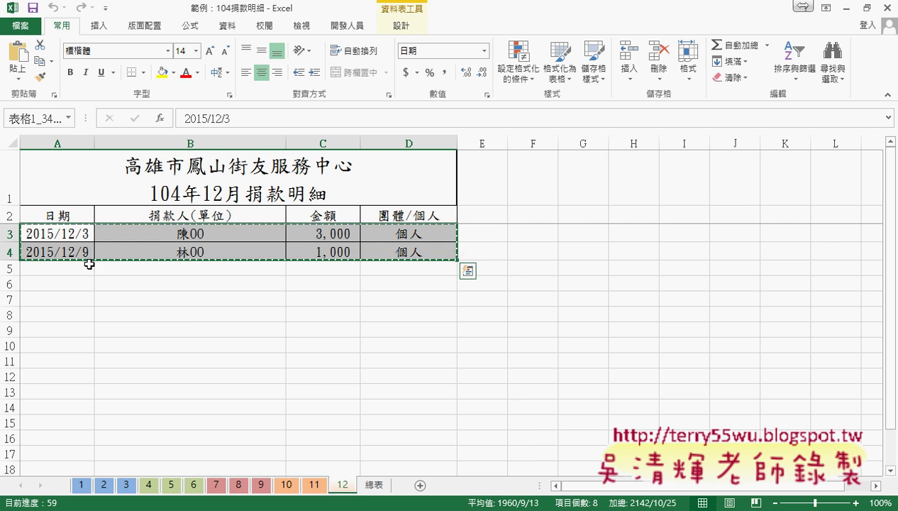
Delete December donation rows 3–4 from sheet 12.
{"action": "left_click", "coordinate": [20, 233]}
{"action": "left_click_drag", "start_coordinate": [20, 233], "coordinate": [20, 252]}
{"action": "right_click", "coordinate": [159, 253]}
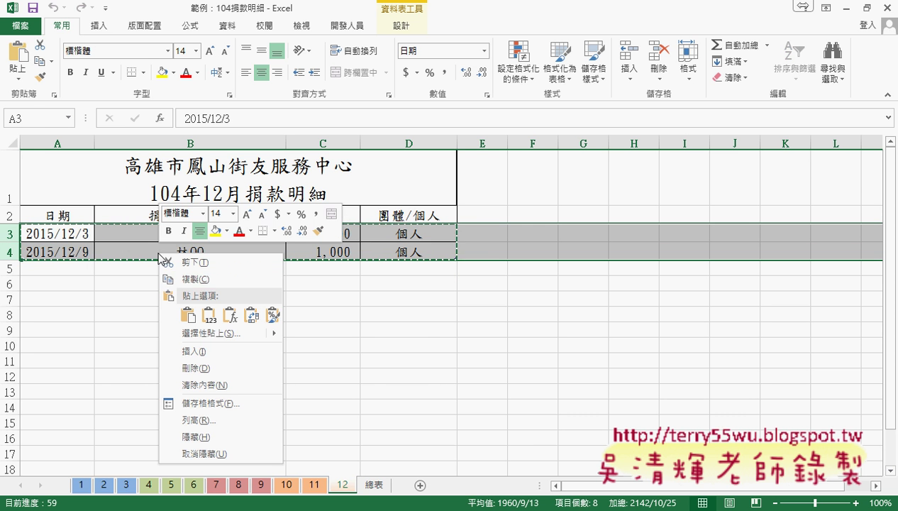
{"action": "left_click", "coordinate": [197, 371]}
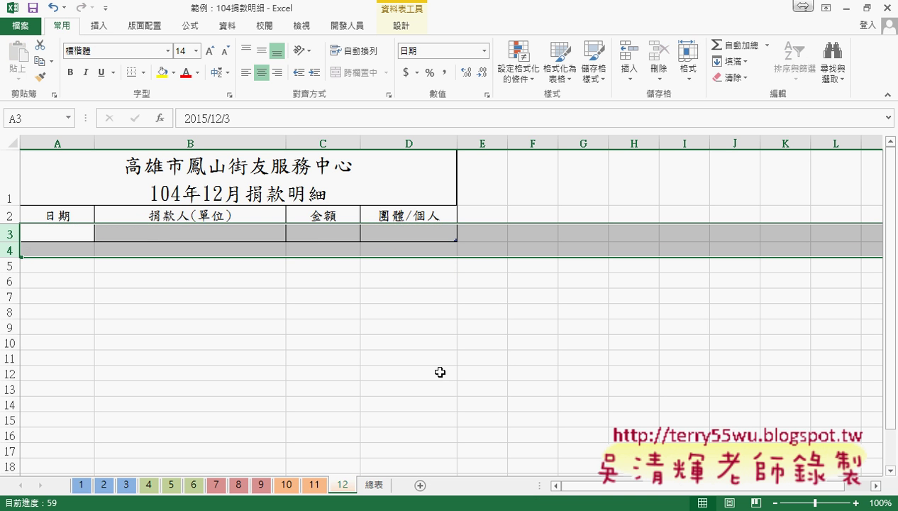
Clear 總表 and rerun 整合工作表 without the December data.
{"action": "left_click", "coordinate": [373, 485]}
{"action": "left_click", "coordinate": [552, 188]}
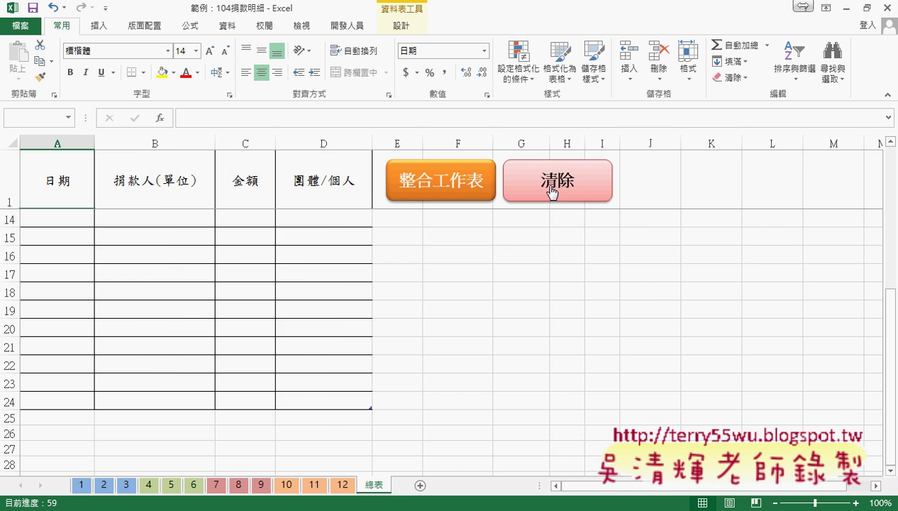
{"action": "left_click", "coordinate": [446, 185]}
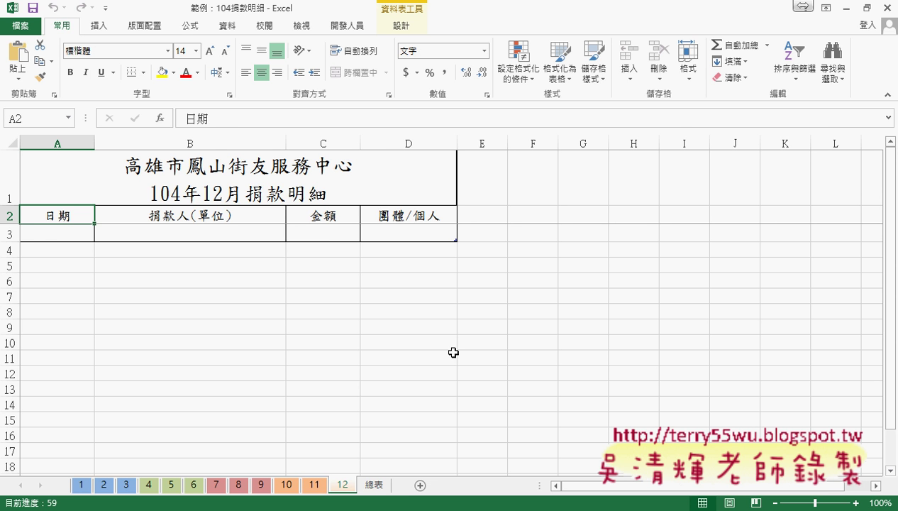
Re-test 清除 and 整合工作表 on 總表, check empty sheet 12, then clear 總表.
{"action": "left_click", "coordinate": [384, 483]}
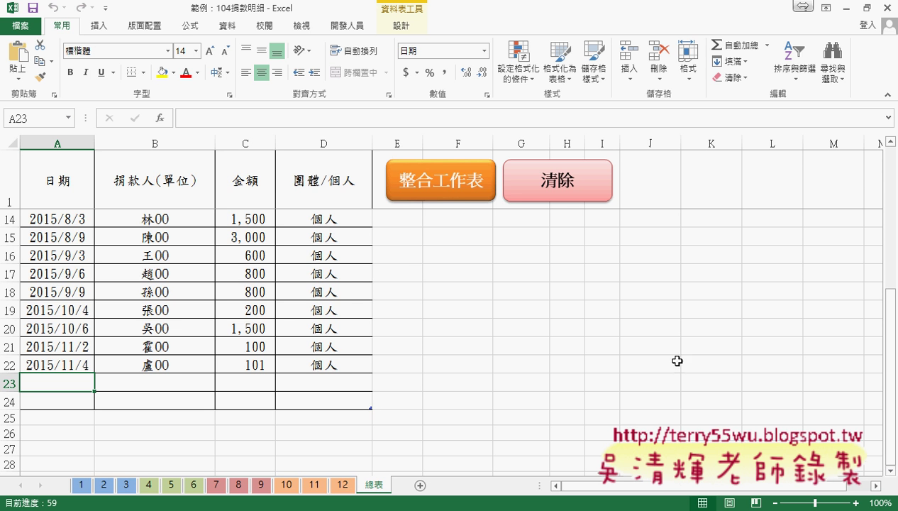
{"action": "left_click", "coordinate": [549, 186]}
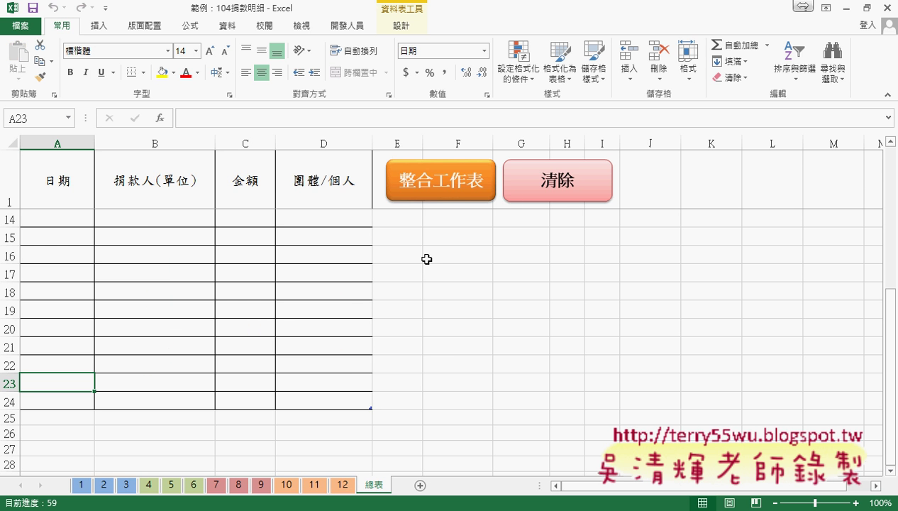
{"action": "left_click", "coordinate": [431, 192]}
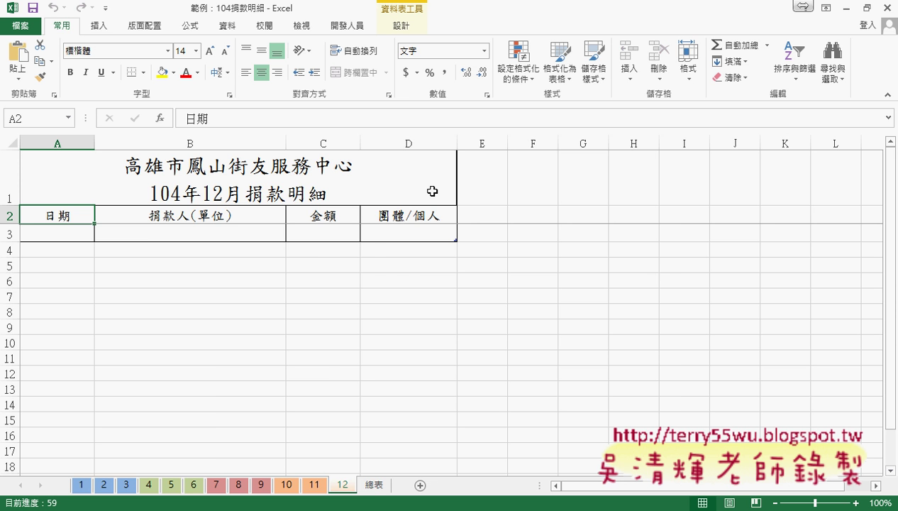
{"action": "left_click", "coordinate": [376, 485]}
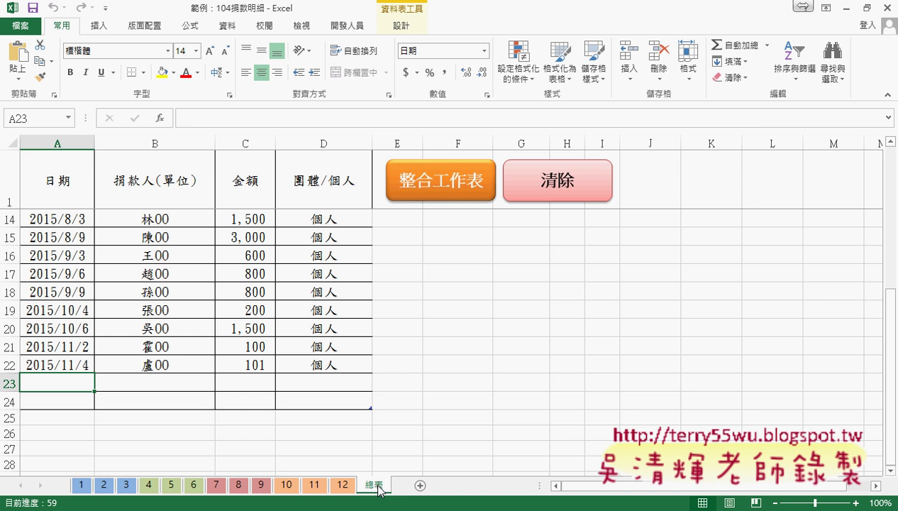
{"action": "left_click", "coordinate": [343, 487]}
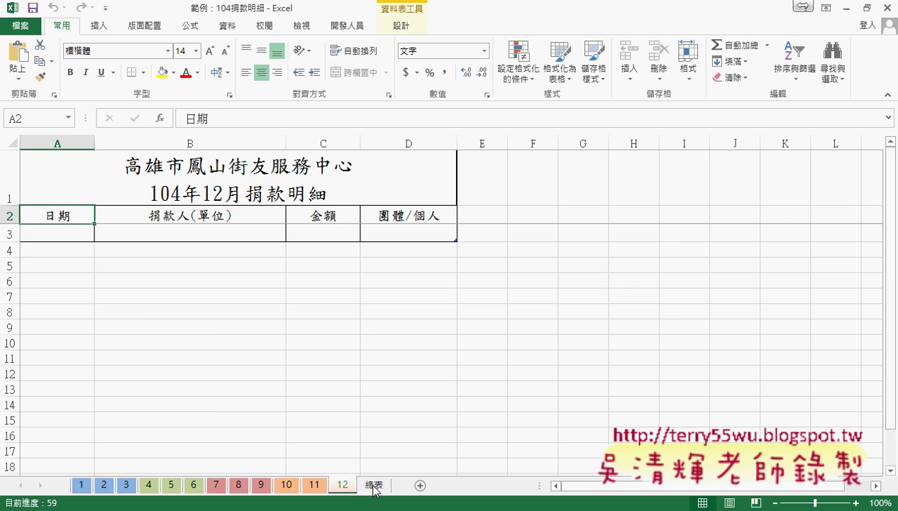
{"action": "left_click", "coordinate": [370, 485]}
{"action": "left_click", "coordinate": [510, 195]}
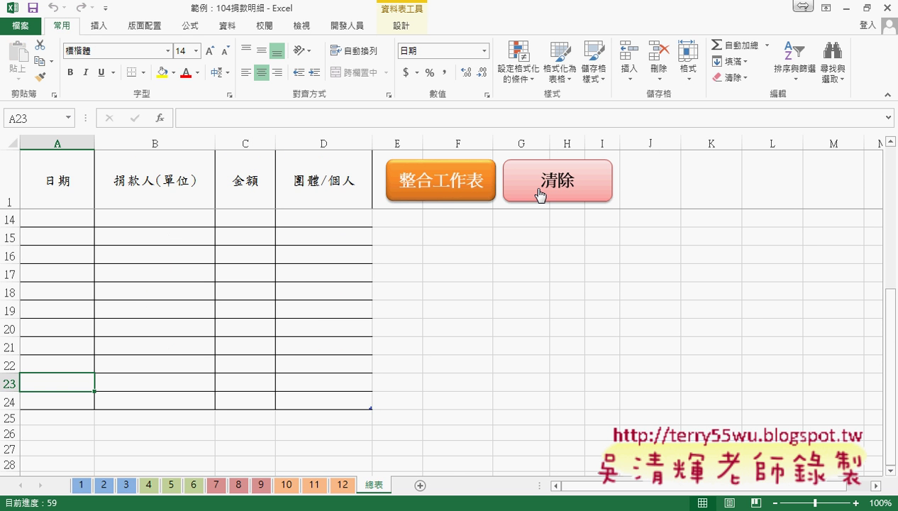
Open the 整合工作表 button's assigned macro for editing via 指定巨集 > 編輯.
{"action": "right_click", "coordinate": [431, 188]}
{"action": "left_click", "coordinate": [468, 459]}
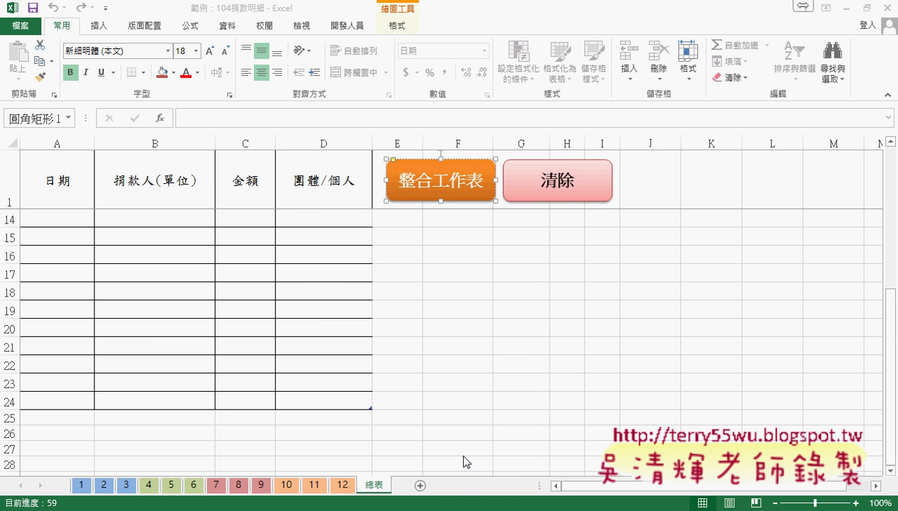
{"action": "left_click", "coordinate": [626, 264]}
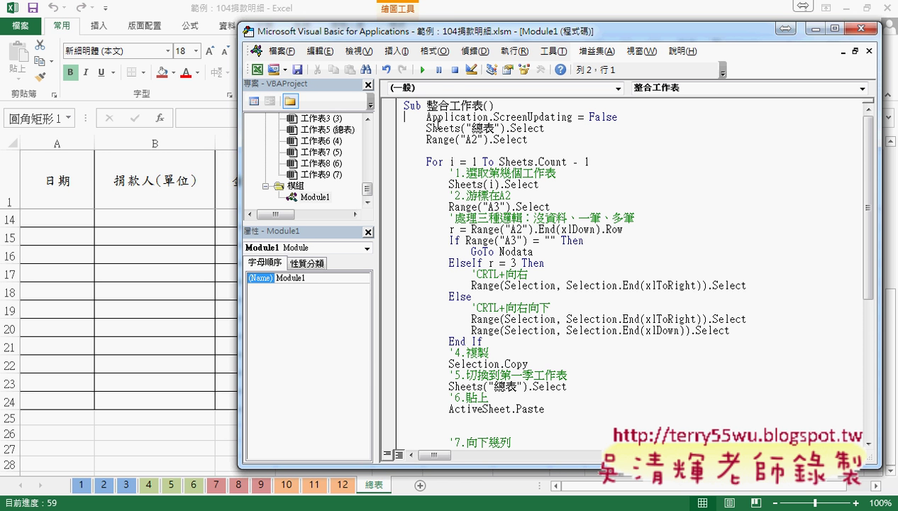
Walk through the macro's 總表/A2 selection, monthly-sheet loop and last-row lookup, then return to sheet 1.
{"action": "left_click_drag", "start_coordinate": [426, 128], "coordinate": [556, 132]}
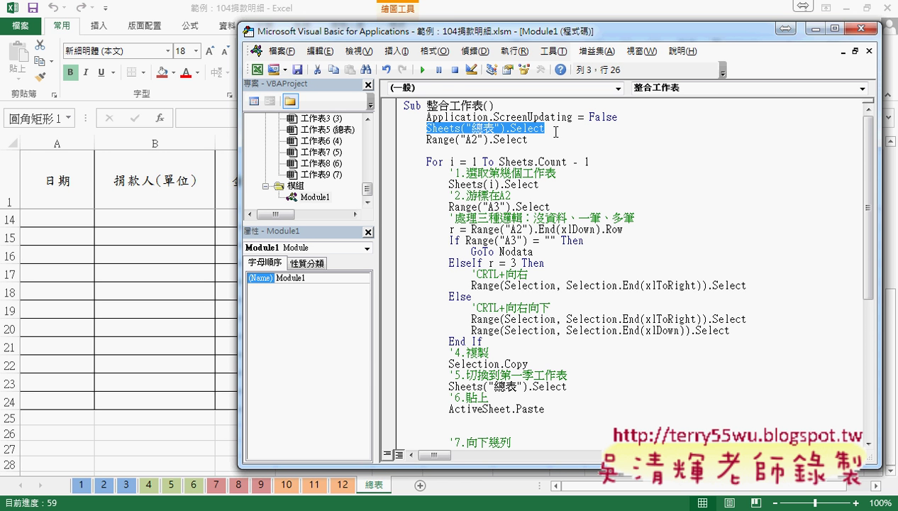
{"action": "left_click_drag", "start_coordinate": [426, 140], "coordinate": [543, 140]}
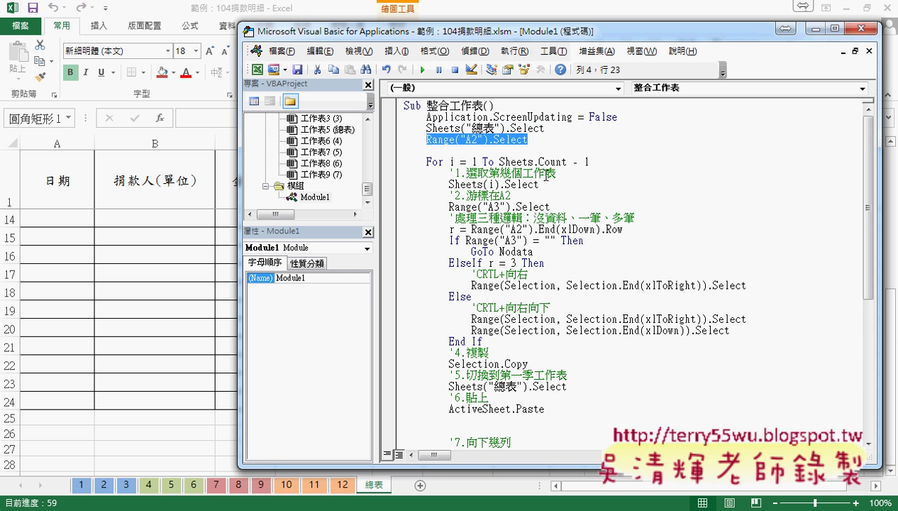
{"action": "left_click_drag", "start_coordinate": [425, 161], "coordinate": [589, 162]}
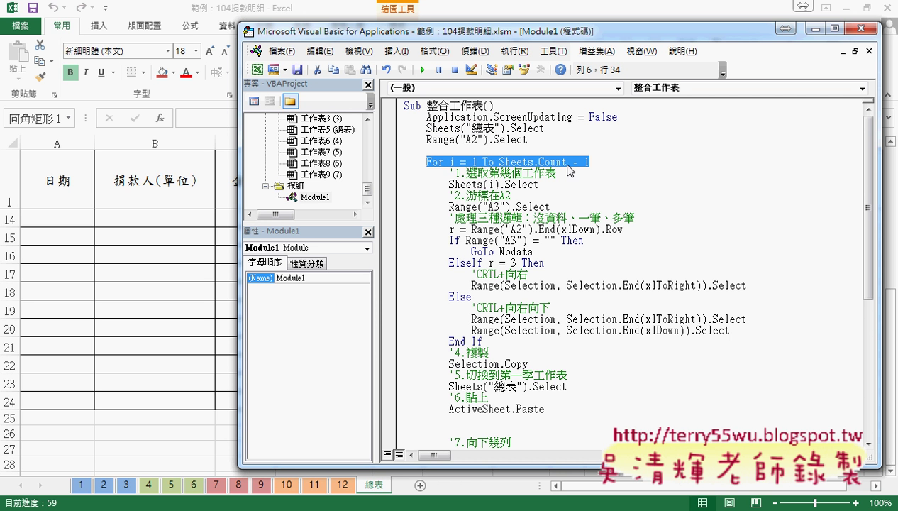
{"action": "scroll", "coordinate": [597, 241], "scroll_direction": "down", "scroll_amount": 2}
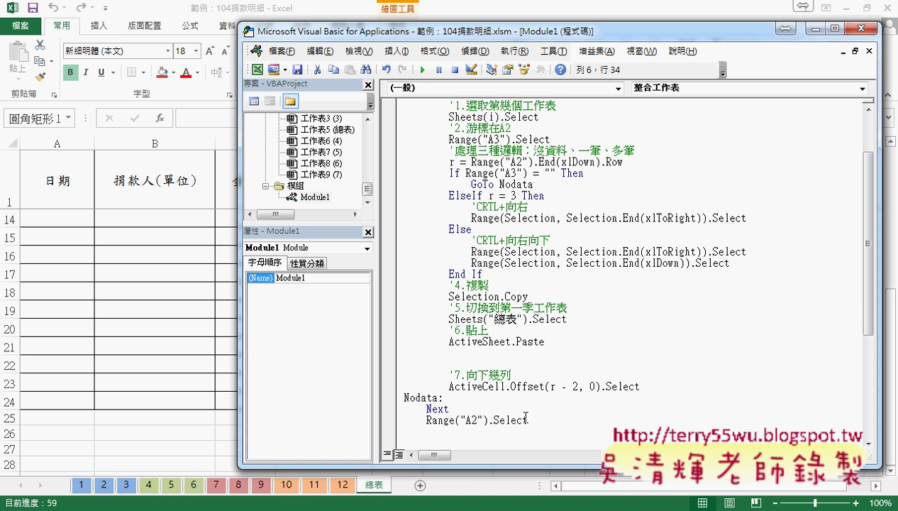
{"action": "left_click_drag", "start_coordinate": [451, 409], "coordinate": [426, 410]}
{"action": "scroll", "coordinate": [500, 390], "scroll_direction": "up", "scroll_amount": 2}
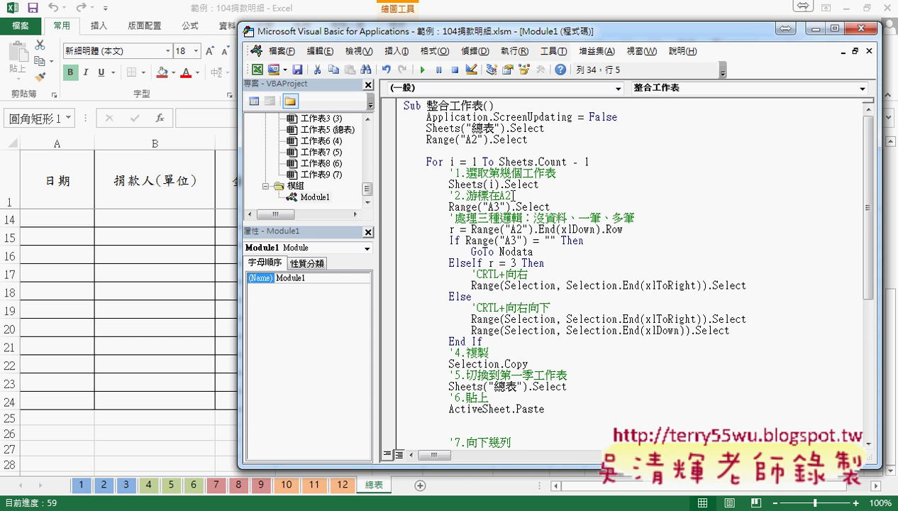
{"action": "left_click_drag", "start_coordinate": [442, 218], "coordinate": [636, 218]}
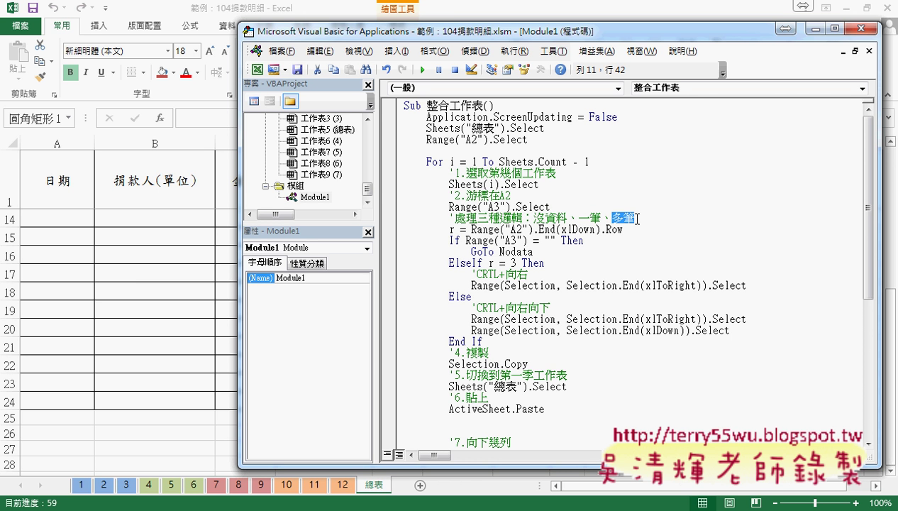
{"action": "left_click_drag", "start_coordinate": [472, 229], "coordinate": [624, 231]}
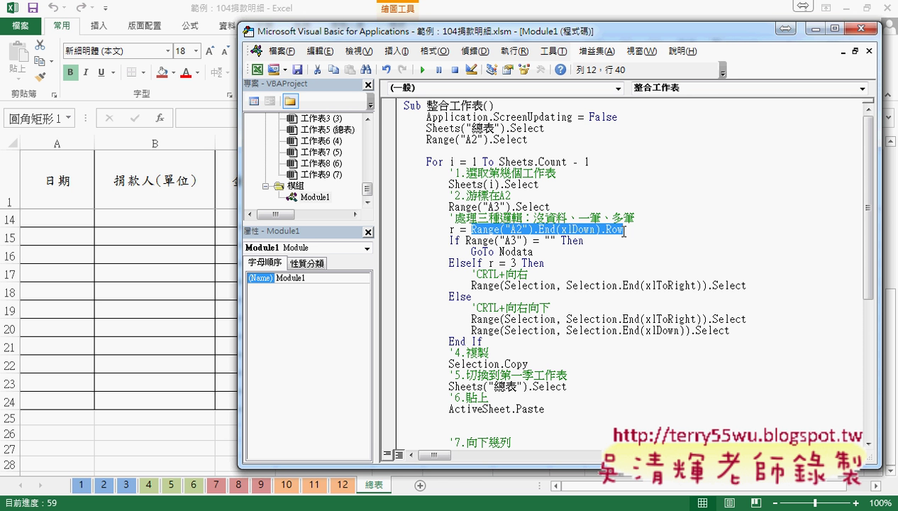
{"action": "left_click", "coordinate": [80, 484]}
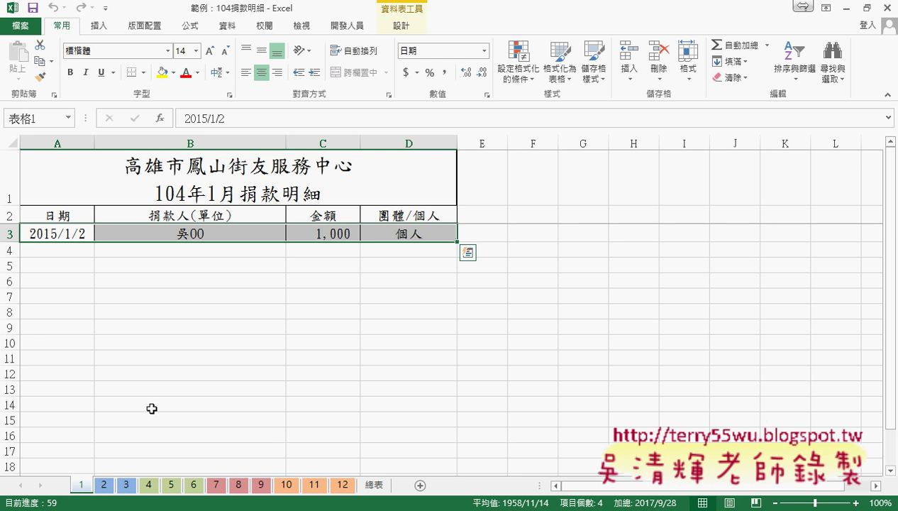
Check where dates end on sheets 1 and 3 (A4) and that sheet 12 is empty.
{"action": "left_click", "coordinate": [47, 216]}
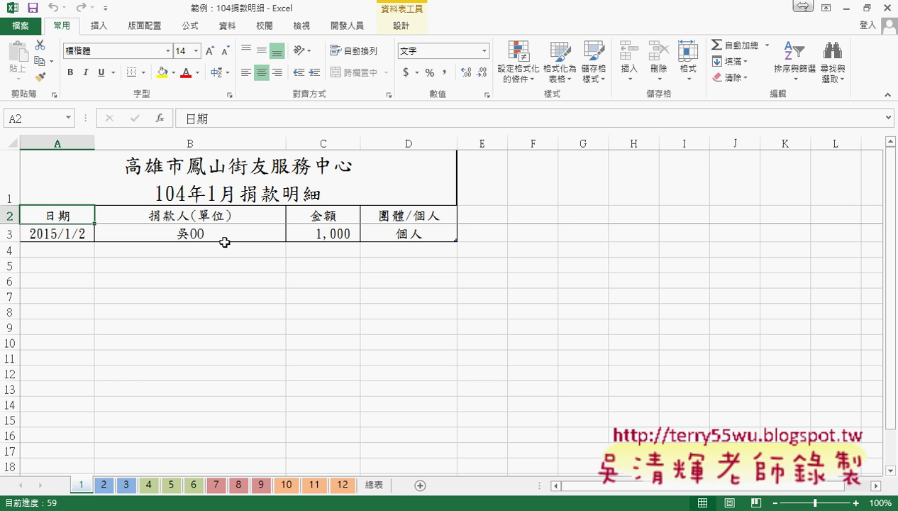
{"action": "key", "text": "Down"}
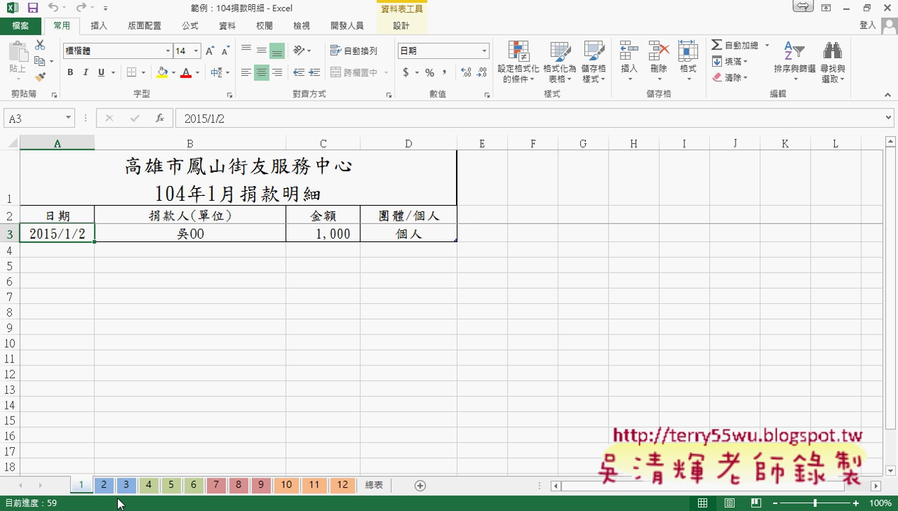
{"action": "left_click", "coordinate": [104, 485]}
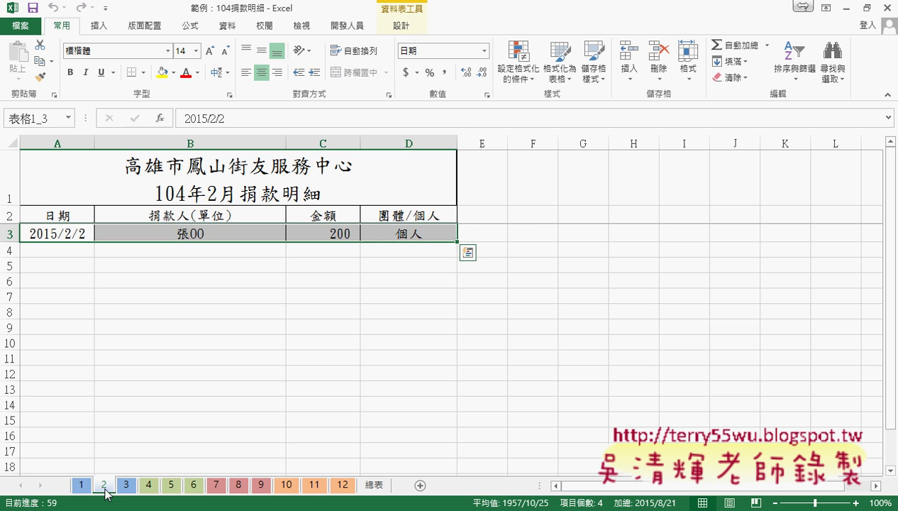
{"action": "left_click", "coordinate": [126, 485]}
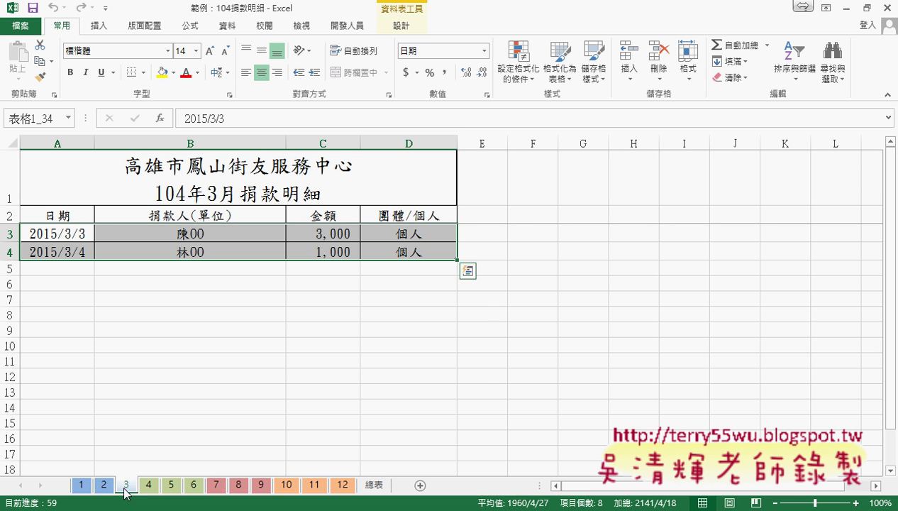
{"action": "left_click", "coordinate": [58, 254]}
{"action": "left_click", "coordinate": [43, 214]}
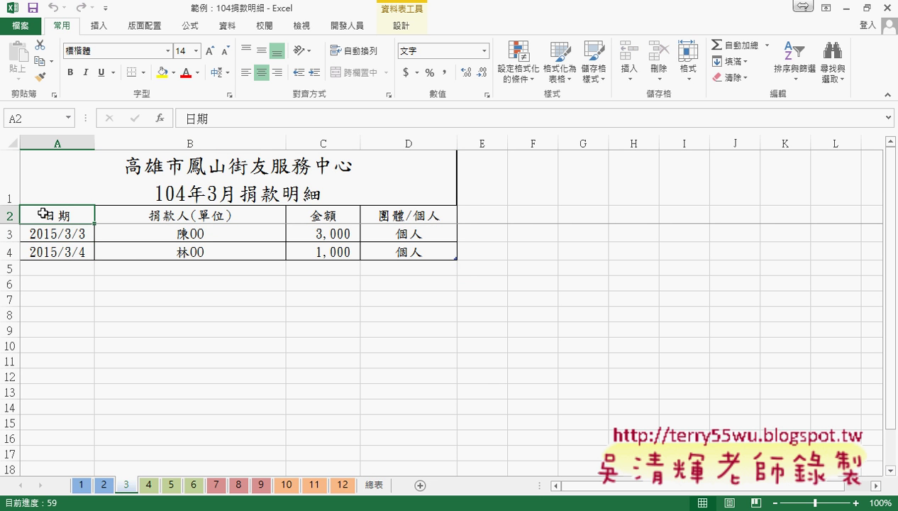
{"action": "key", "text": "ctrl+Down"}
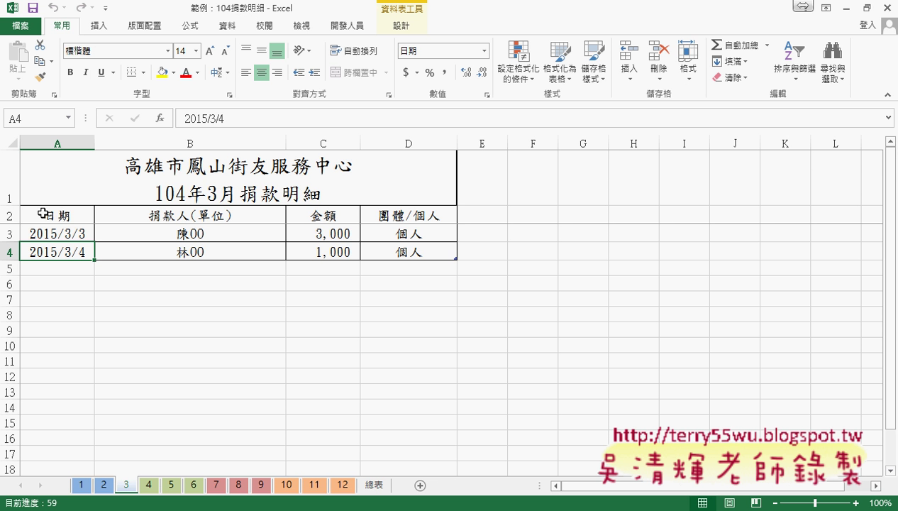
{"action": "left_click", "coordinate": [343, 484]}
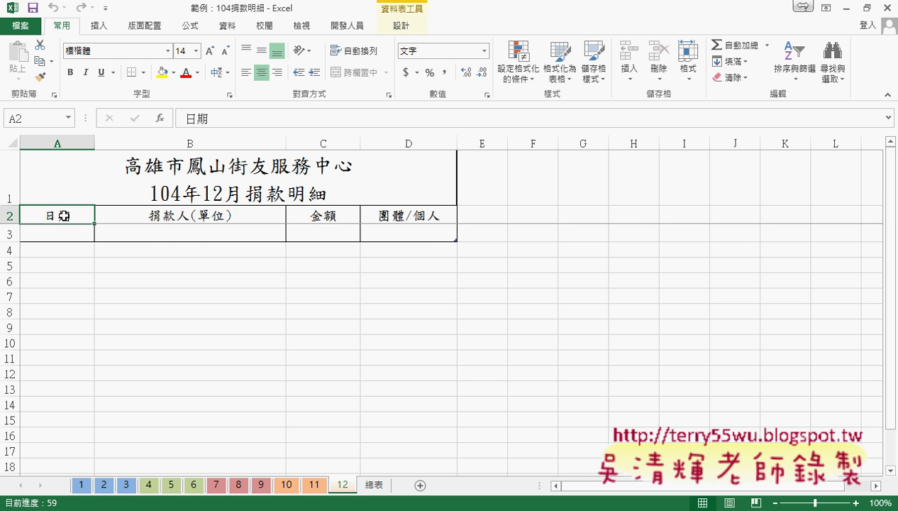
{"action": "key", "text": "Down"}
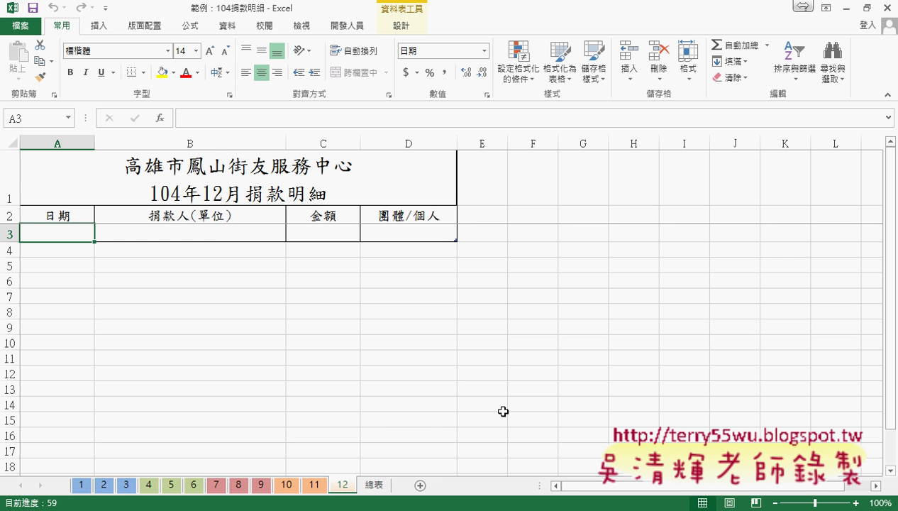
Open the 整合工作表 button's macro and highlight its empty-A3 check.
{"action": "left_click", "coordinate": [370, 484]}
{"action": "right_click", "coordinate": [455, 186]}
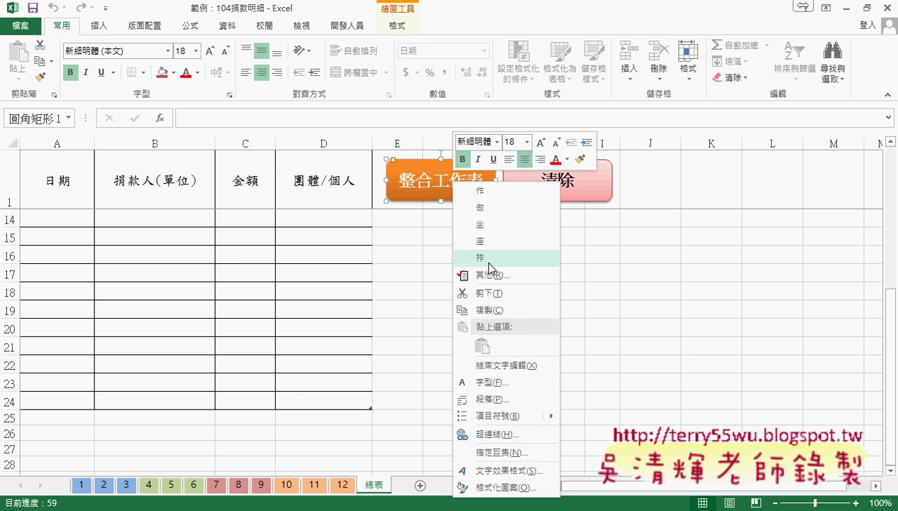
{"action": "left_click", "coordinate": [509, 452]}
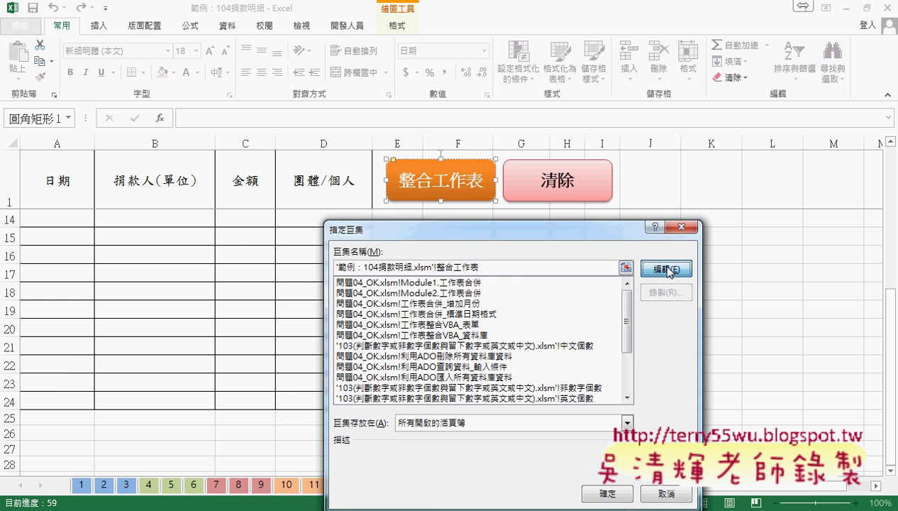
{"action": "left_click", "coordinate": [678, 268]}
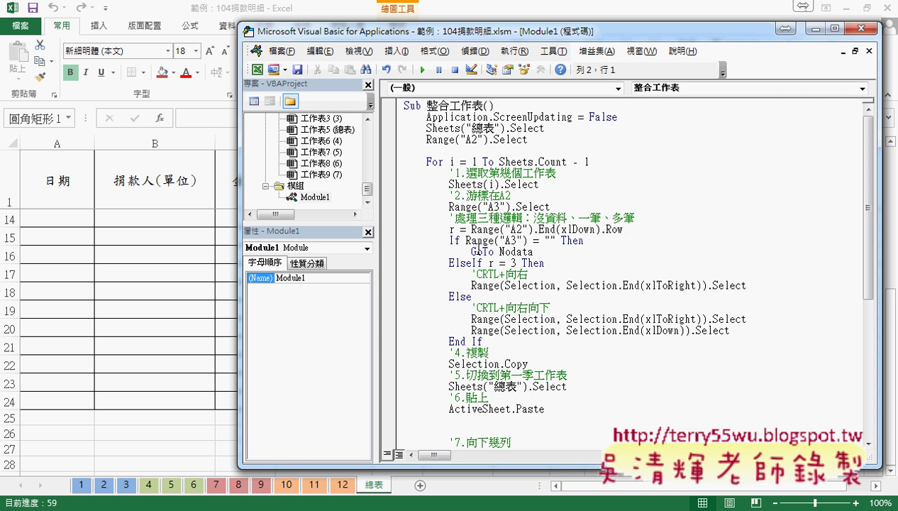
{"action": "left_click_drag", "start_coordinate": [465, 241], "coordinate": [556, 244]}
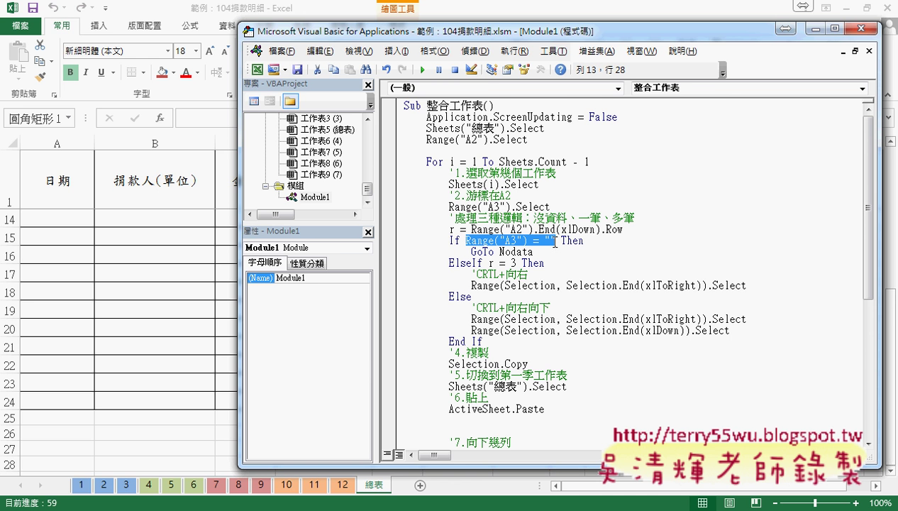
Inspect December's empty cell A3, then reopen the button's macro in the editor.
{"action": "left_click", "coordinate": [342, 485]}
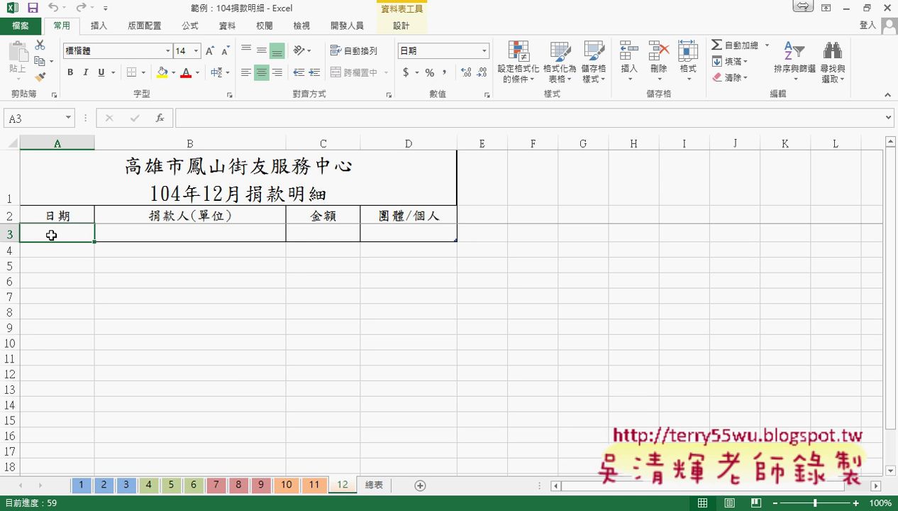
{"action": "left_click", "coordinate": [203, 117]}
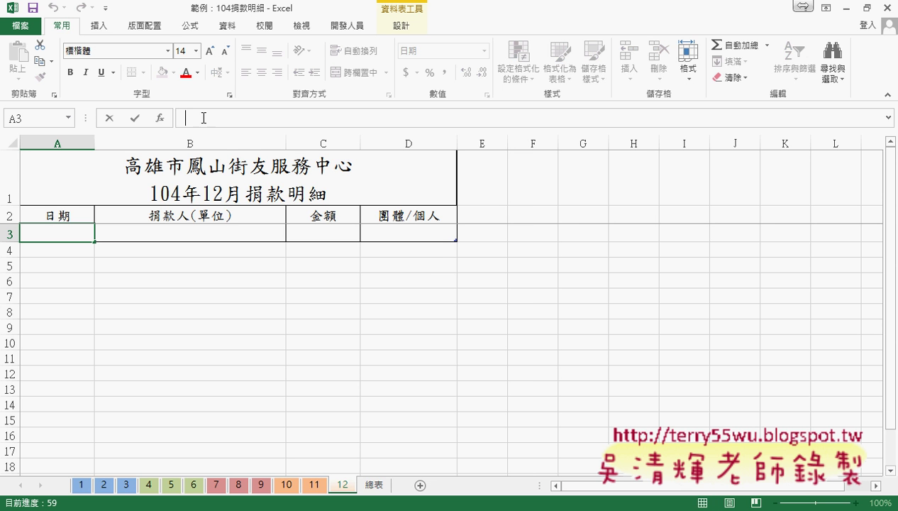
{"action": "left_click", "coordinate": [376, 487]}
{"action": "left_click", "coordinate": [378, 490]}
{"action": "right_click", "coordinate": [461, 185]}
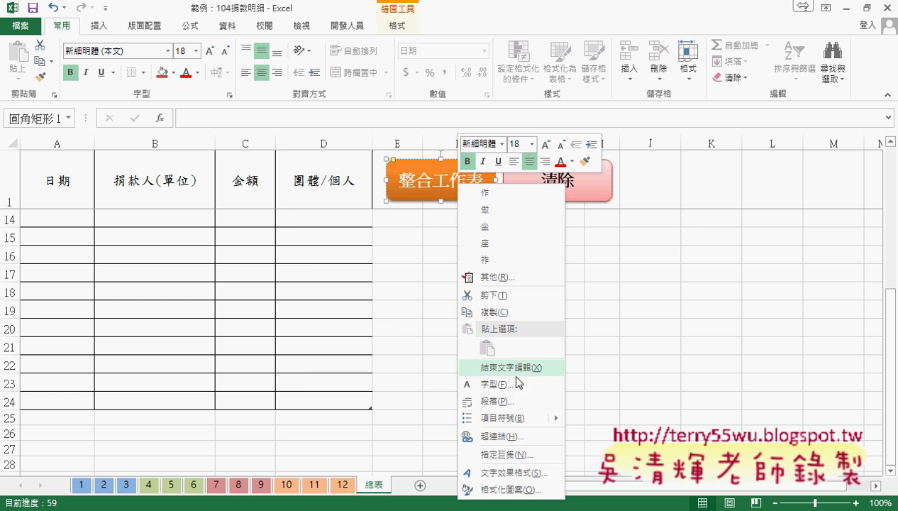
{"action": "left_click", "coordinate": [512, 452]}
{"action": "left_click", "coordinate": [648, 274]}
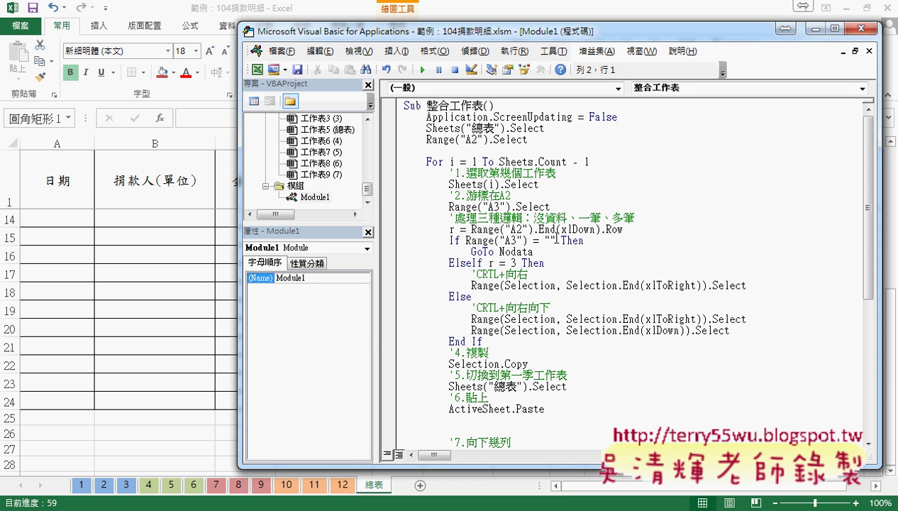
Delete the blank line above '7.向下幾列 and set a breakpoint on If Range("A3") = "" Then.
{"action": "left_click_drag", "start_coordinate": [555, 241], "coordinate": [545, 241]}
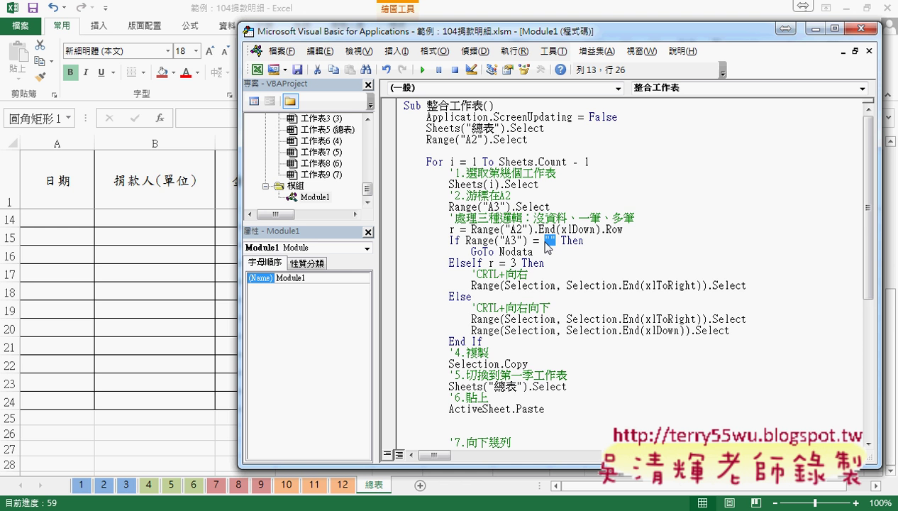
{"action": "scroll", "coordinate": [548, 246], "scroll_direction": "down", "scroll_amount": 2}
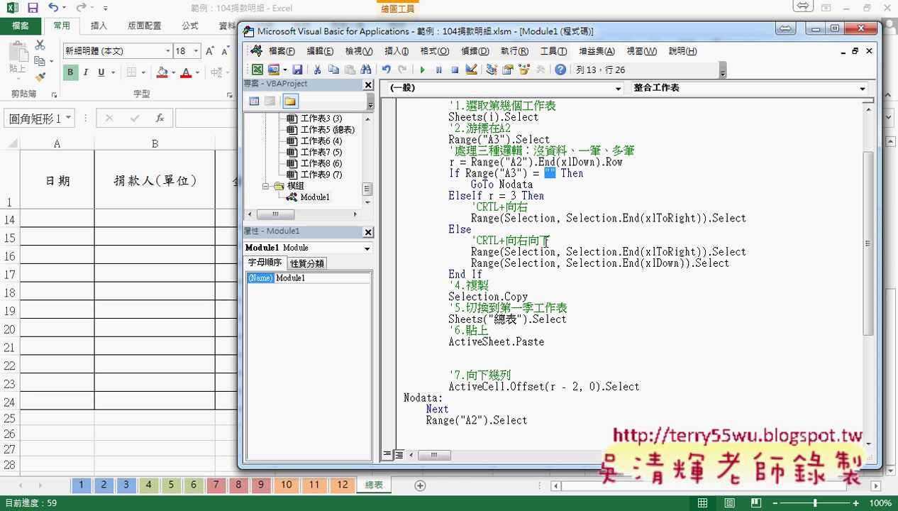
{"action": "left_click", "coordinate": [547, 348]}
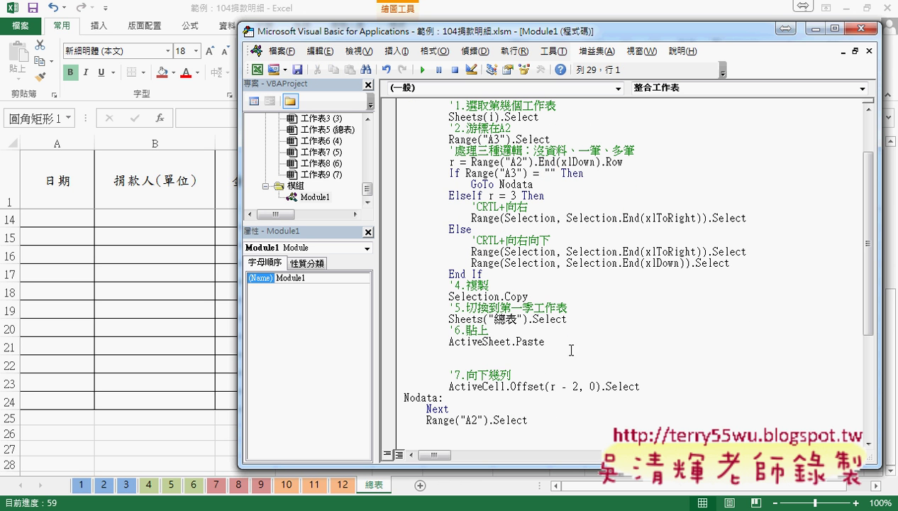
{"action": "key", "text": "Delete"}
{"action": "key", "text": "Delete"}
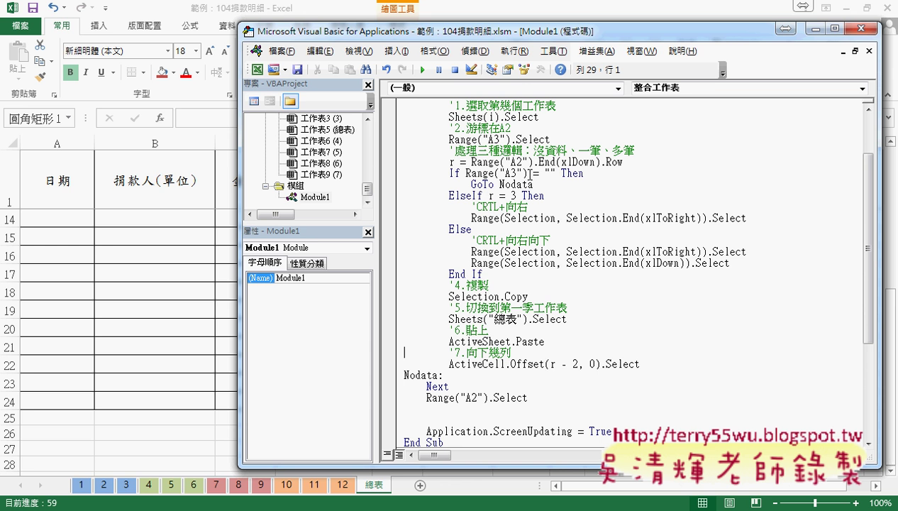
{"action": "left_click", "coordinate": [386, 173]}
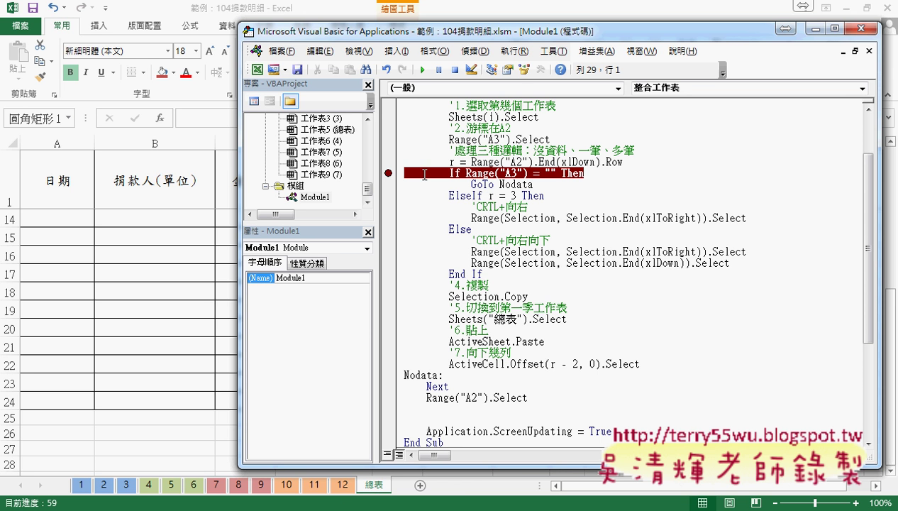
Delete the January donation entry in row 3 of sheet 1.
{"action": "left_click", "coordinate": [80, 486]}
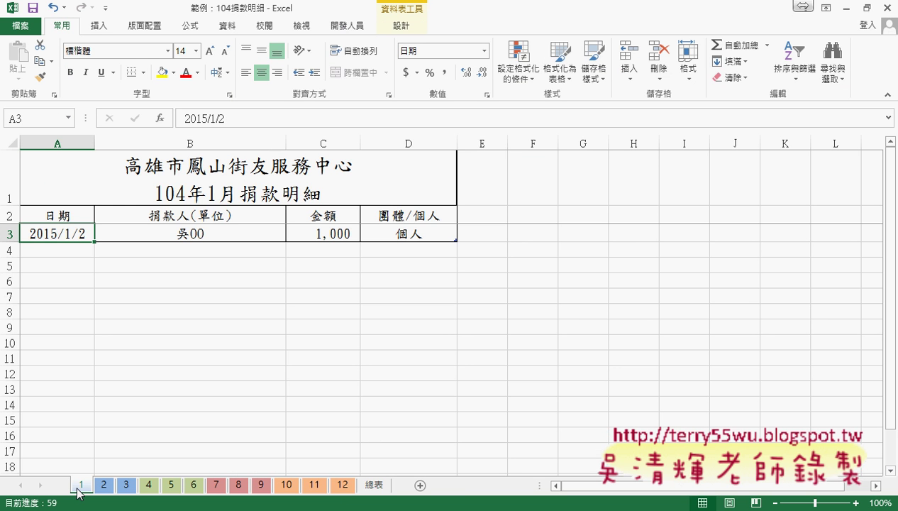
{"action": "left_click", "coordinate": [10, 232]}
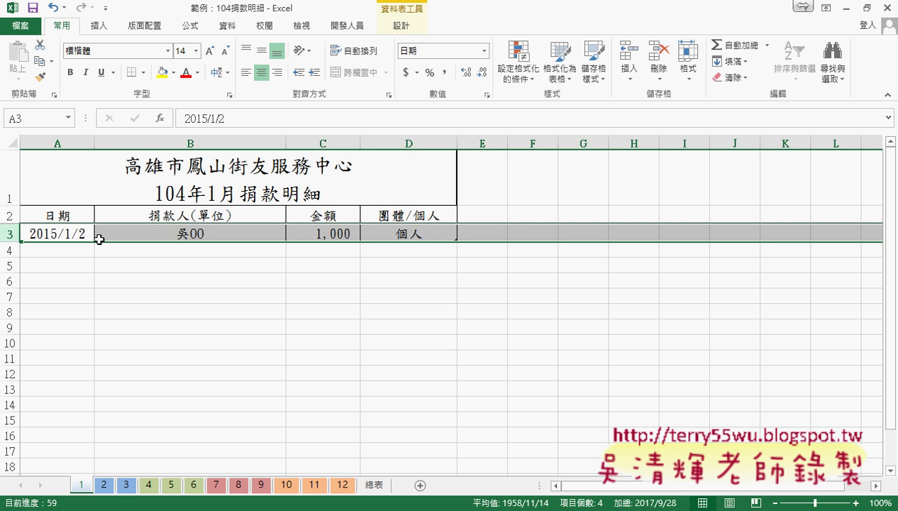
{"action": "key", "text": "Delete"}
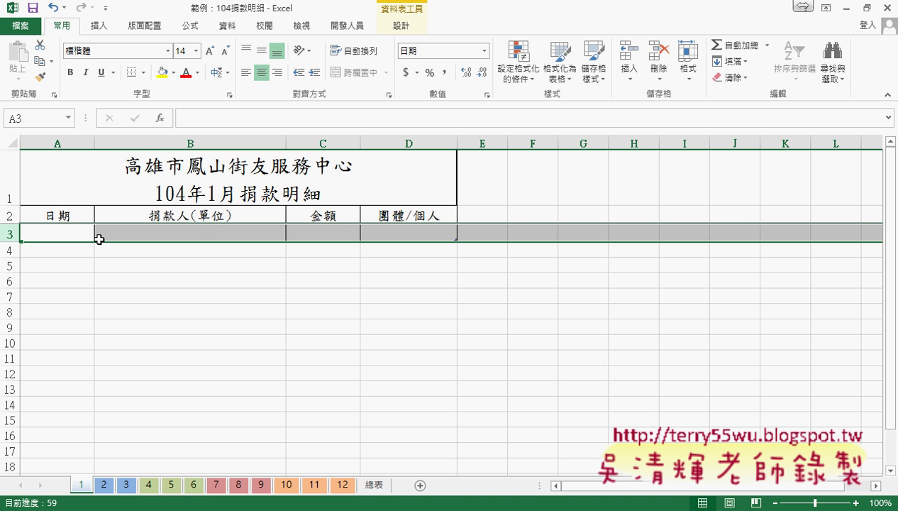
Run the 整合工作表 button on 總表 so the macro halts at the A3 breakpoint.
{"action": "left_click", "coordinate": [376, 485]}
{"action": "left_click", "coordinate": [429, 183]}
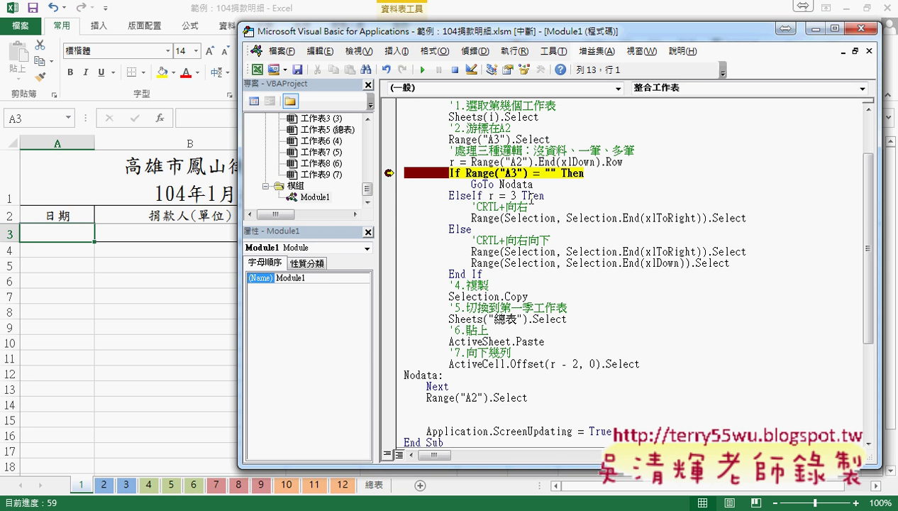
{"action": "scroll", "coordinate": [531, 200], "scroll_direction": "up", "scroll_amount": 2}
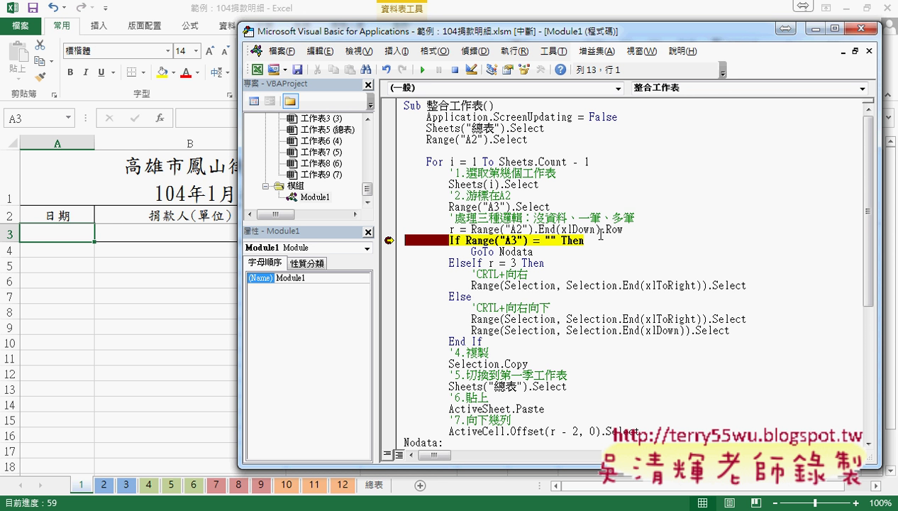
Step from GoTo Nodata to the loop's Next line, highlighting the Nodata jump target.
{"action": "key", "text": "F8"}
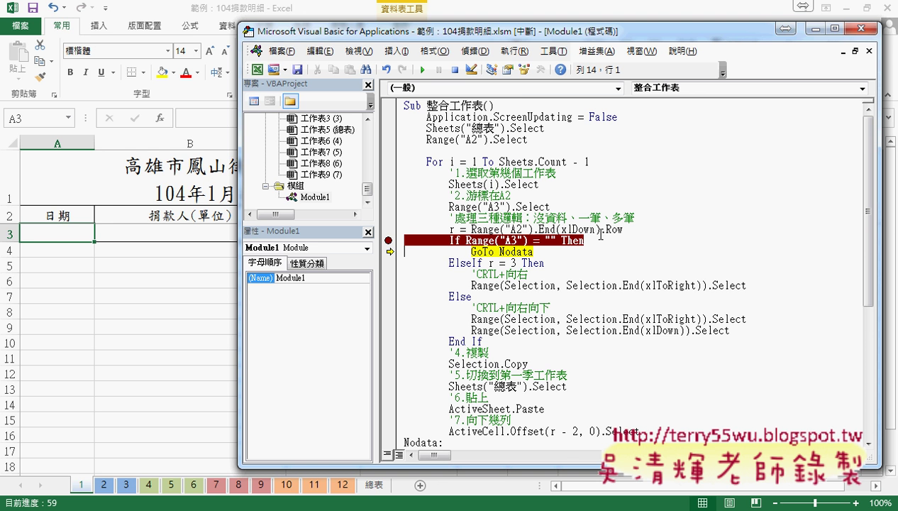
{"action": "scroll", "coordinate": [601, 234], "scroll_direction": "down", "scroll_amount": 2}
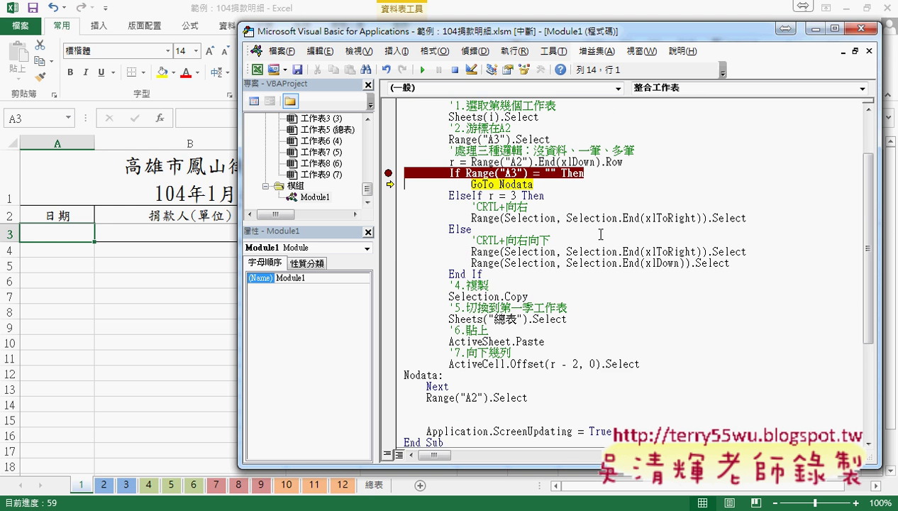
{"action": "left_click_drag", "start_coordinate": [471, 184], "coordinate": [496, 184]}
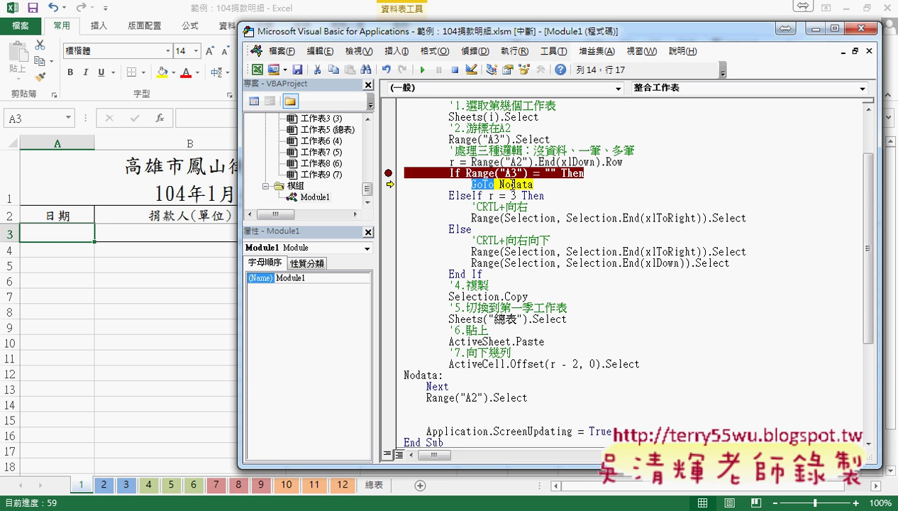
{"action": "left_click_drag", "start_coordinate": [498, 184], "coordinate": [534, 184]}
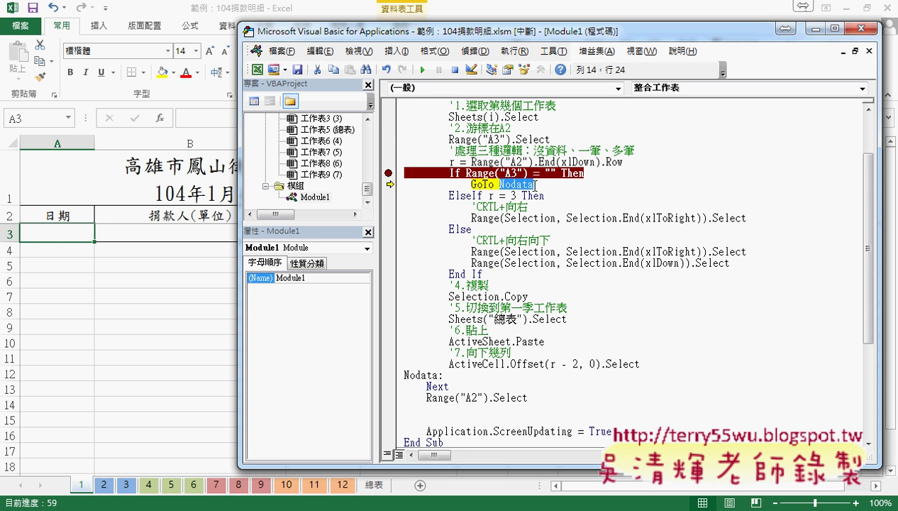
{"action": "left_click_drag", "start_coordinate": [537, 188], "coordinate": [484, 203]}
{"action": "left_click_drag", "start_coordinate": [484, 202], "coordinate": [534, 193]}
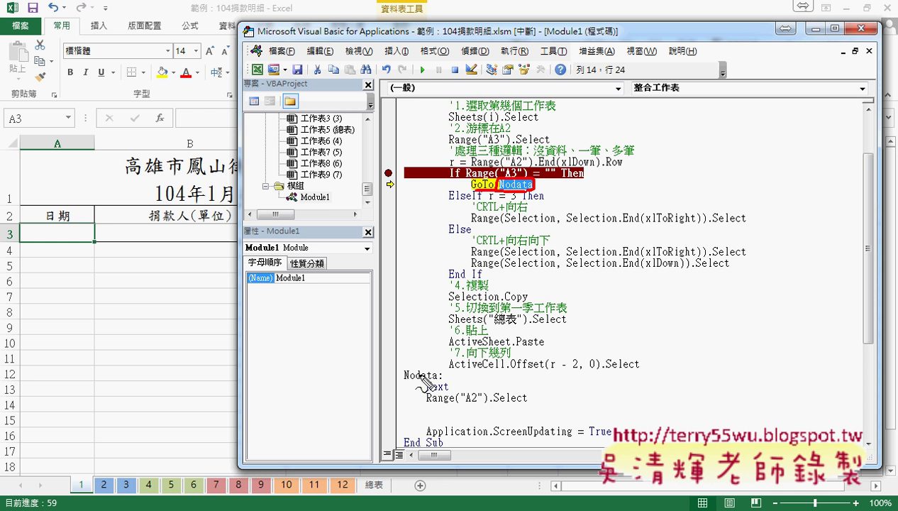
{"action": "left_click_drag", "start_coordinate": [406, 381], "coordinate": [451, 382]}
{"action": "mouse_move", "coordinate": [451, 187]}
{"action": "left_mouse_down"}
{"action": "mouse_move", "coordinate": [293, 271]}
{"action": "mouse_move", "coordinate": [391, 373]}
{"action": "left_mouse_up"}
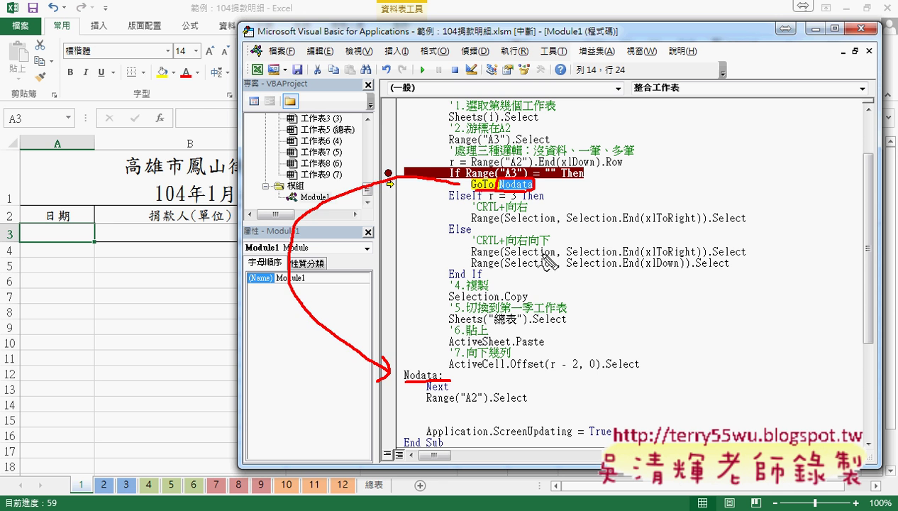
{"action": "key", "text": "Escape"}
{"action": "key", "text": "F8"}
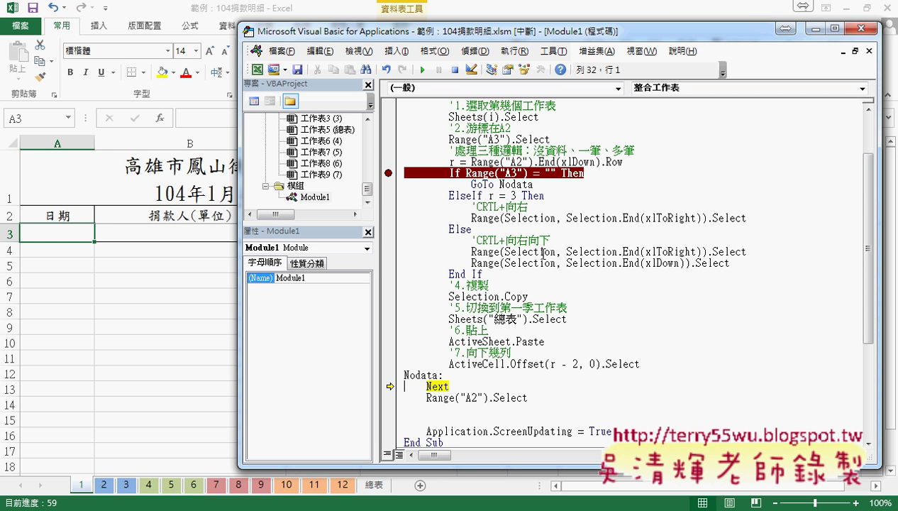
Step through sheet 2's single-row branch, copying its donation row into 總表.
{"action": "key", "text": "F8"}
{"action": "key", "text": "F8"}
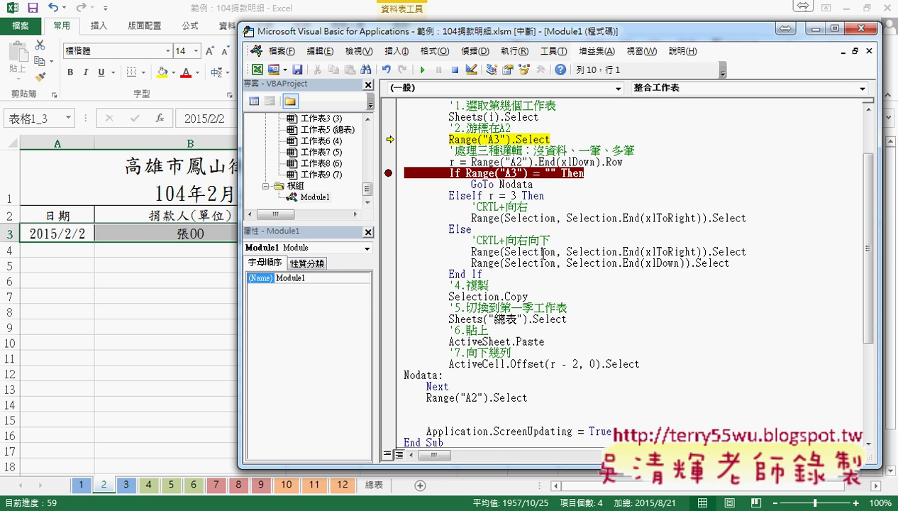
{"action": "key", "text": "F8"}
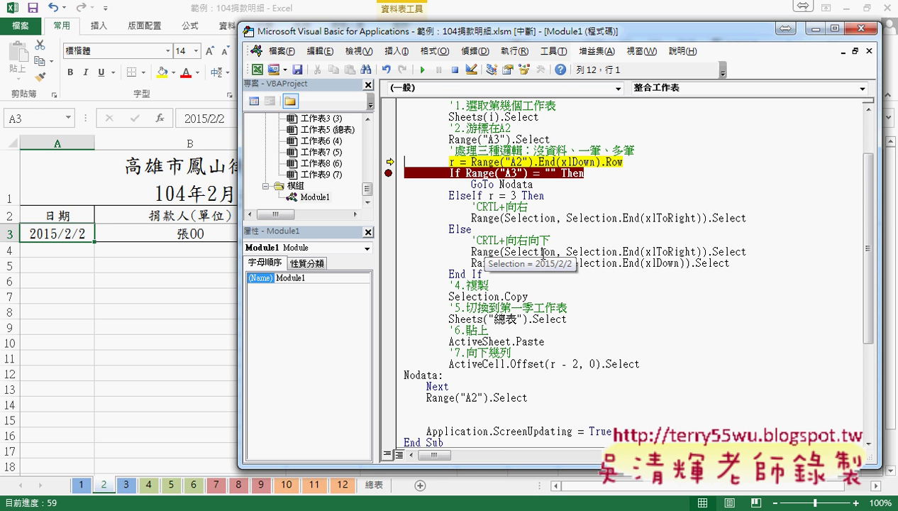
{"action": "key", "text": "F8"}
{"action": "key", "text": "F8"}
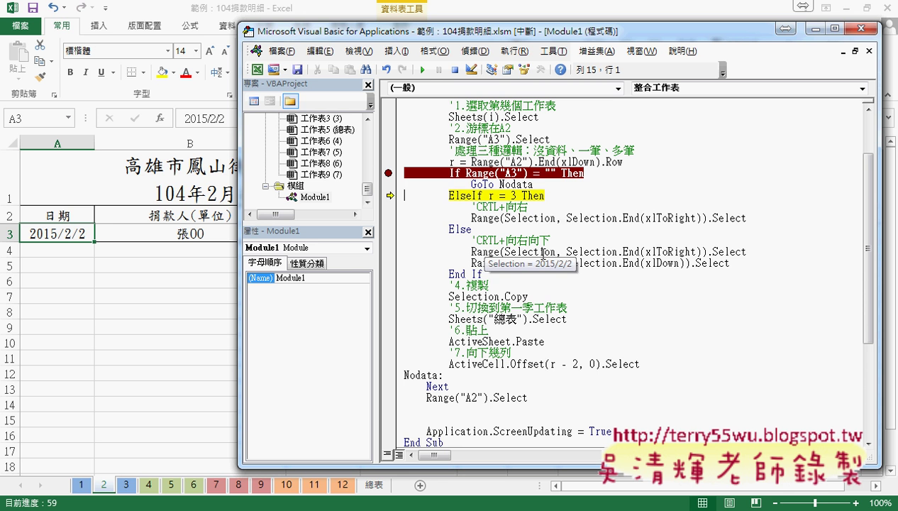
{"action": "key", "text": "F8"}
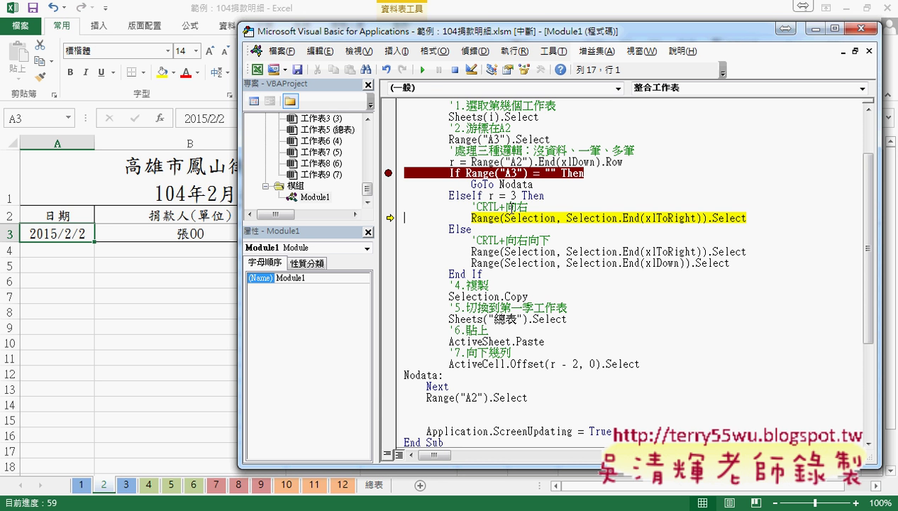
{"action": "key", "text": "F8"}
{"action": "key", "text": "F8"}
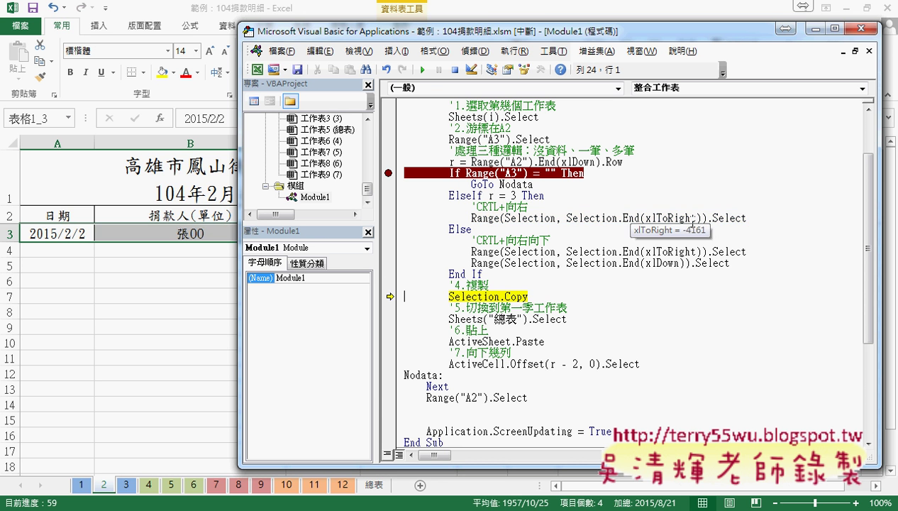
{"action": "key", "text": "F8"}
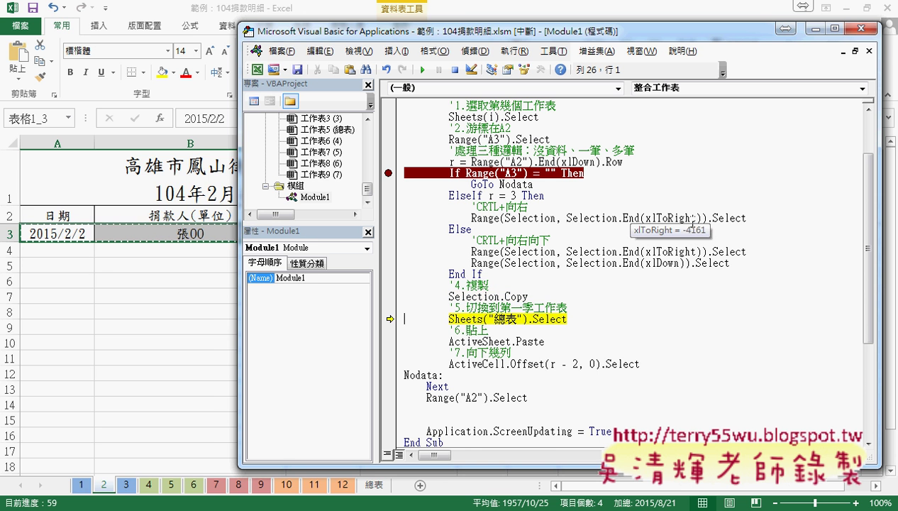
{"action": "key", "text": "F8"}
{"action": "key", "text": "F8"}
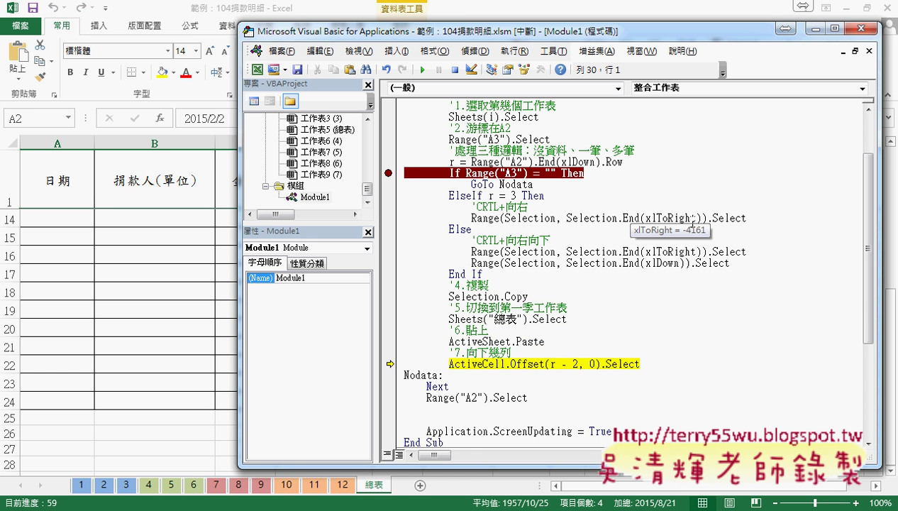
{"action": "key", "text": "F8"}
{"action": "key", "text": "F8"}
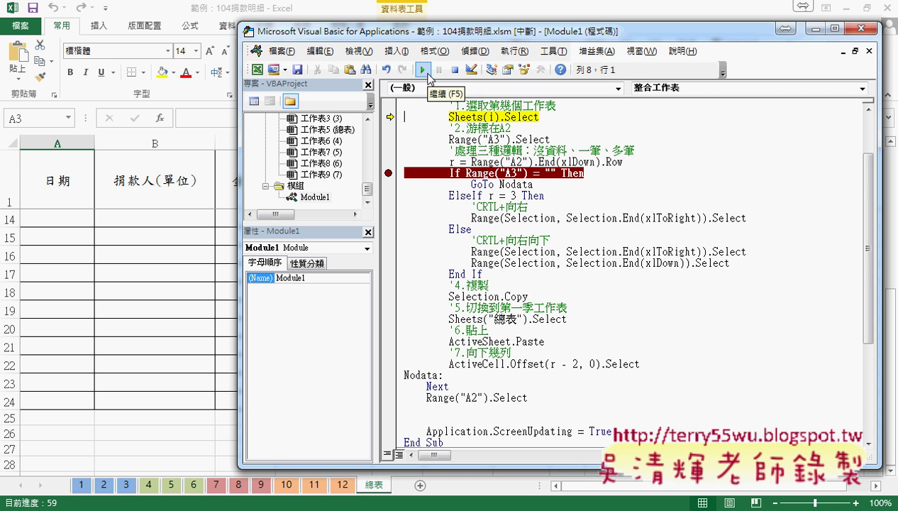
Narrow the Project pane, move the editor aside, and continue the macro to the end.
{"action": "left_click_drag", "start_coordinate": [374, 186], "coordinate": [298, 186]}
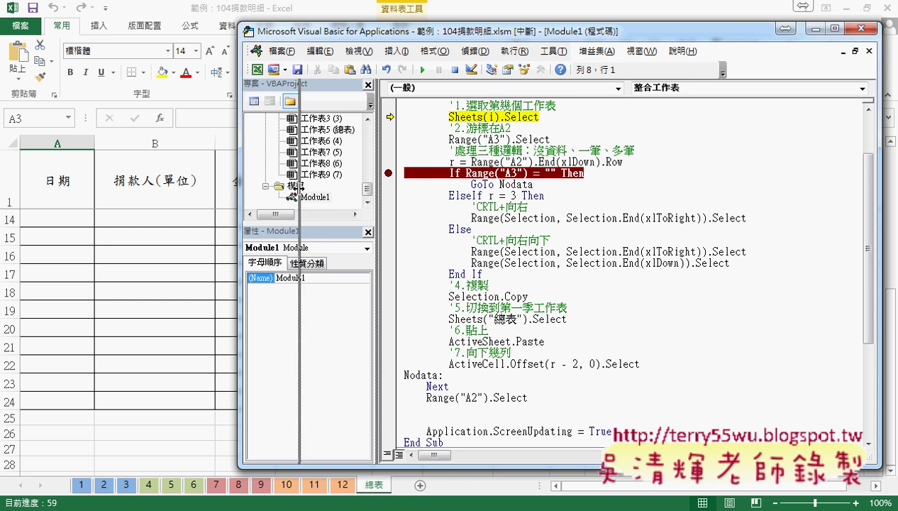
{"action": "left_click_drag", "start_coordinate": [394, 31], "coordinate": [605, 41]}
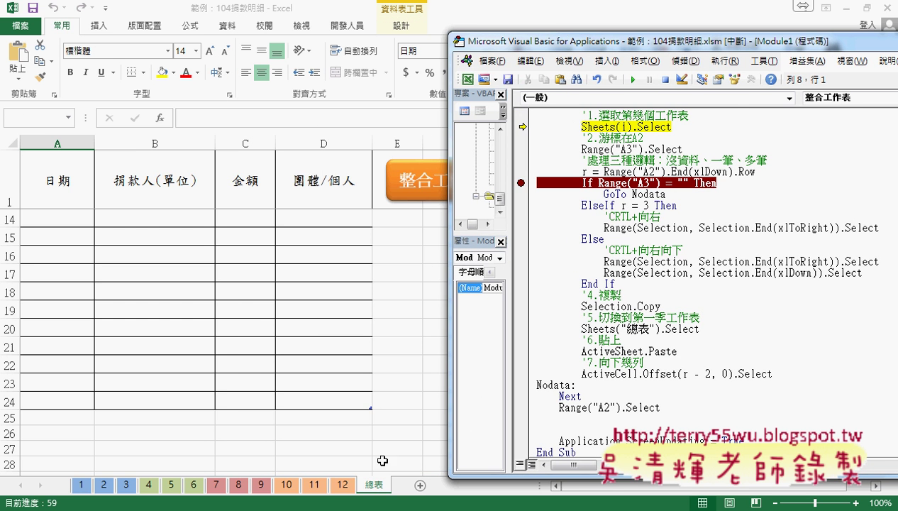
{"action": "left_click", "coordinate": [343, 485]}
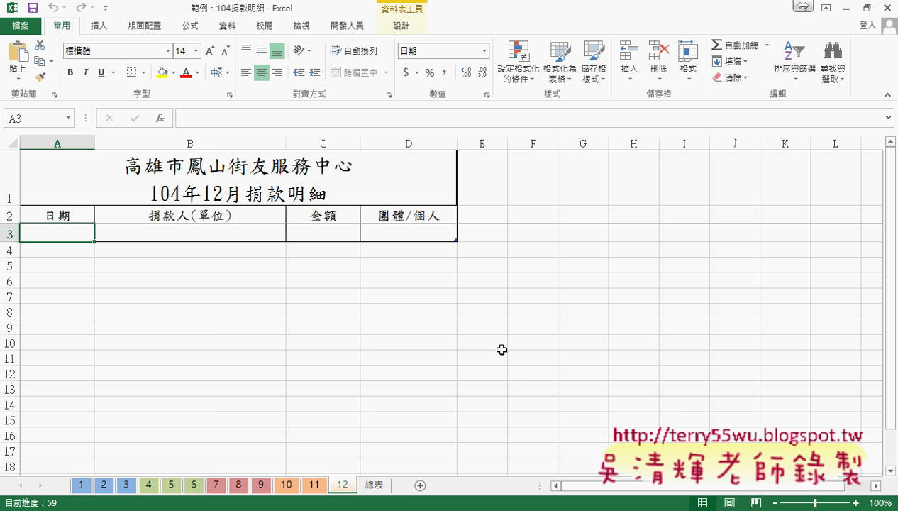
Open the 範例：104捐款明細 Drive folder and select its 範例：104捐款明細.xlsx workbook.
{"action": "left_click", "coordinate": [373, 485]}
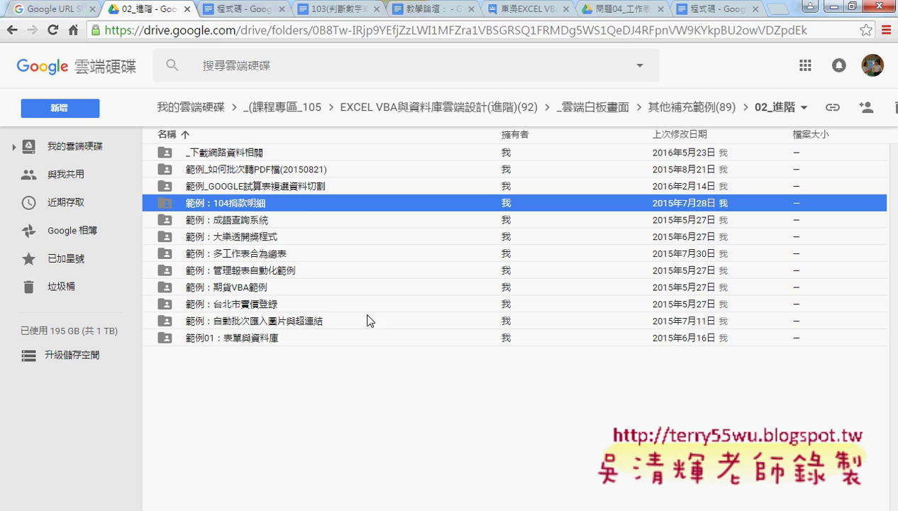
{"action": "double_click", "coordinate": [241, 205]}
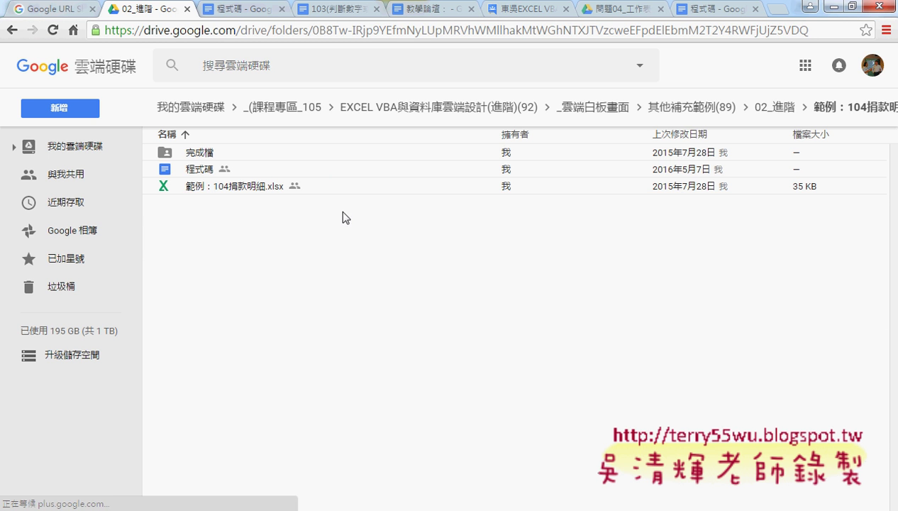
{"action": "left_click", "coordinate": [222, 189]}
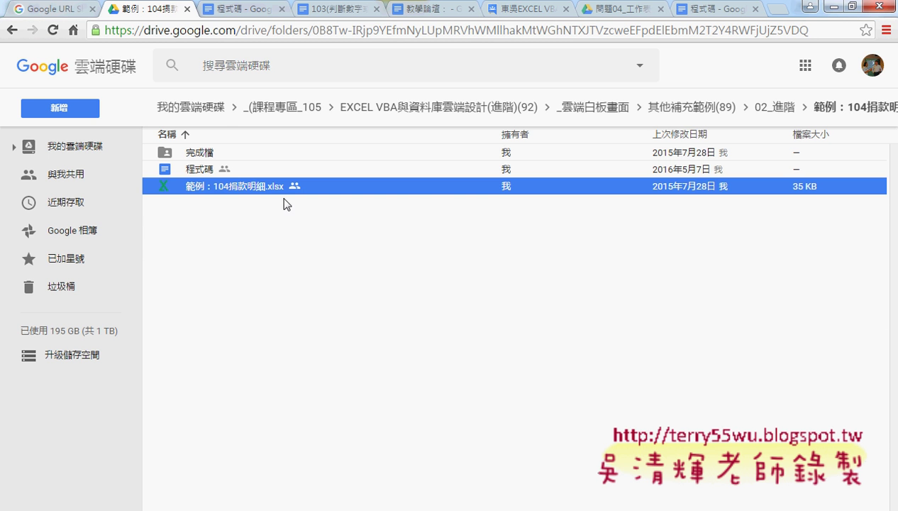
Open the 程式碼 document and highlight Nodata on the GoTo line of the If/ElseIf/Else block.
{"action": "double_click", "coordinate": [230, 170]}
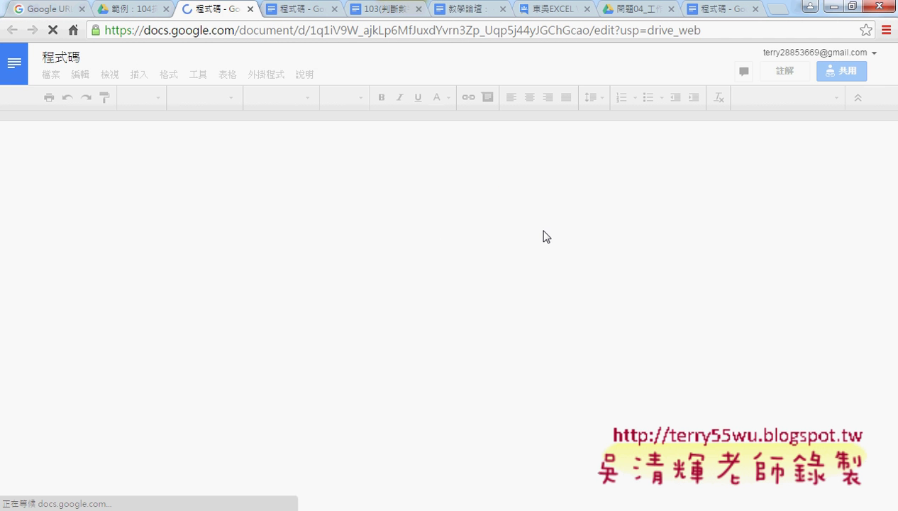
{"action": "scroll", "coordinate": [529, 291], "scroll_direction": "down", "scroll_amount": 2}
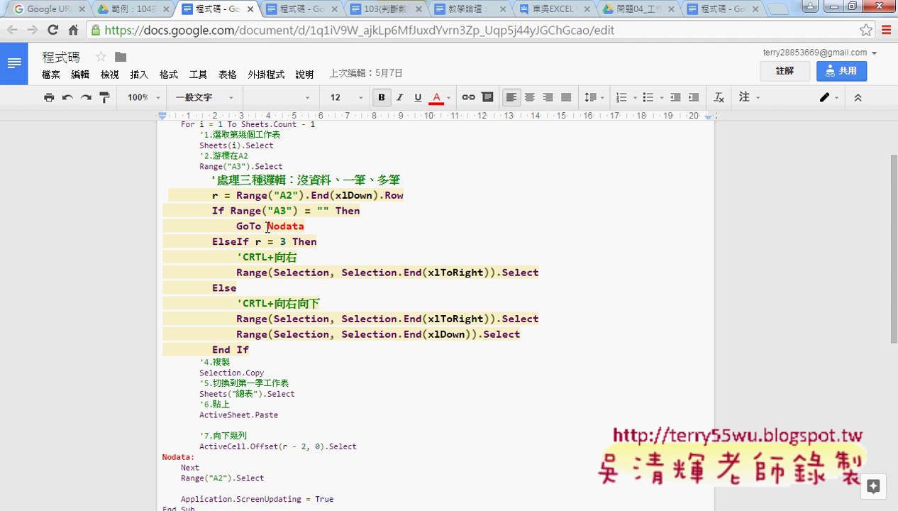
{"action": "left_click_drag", "start_coordinate": [267, 225], "coordinate": [310, 226]}
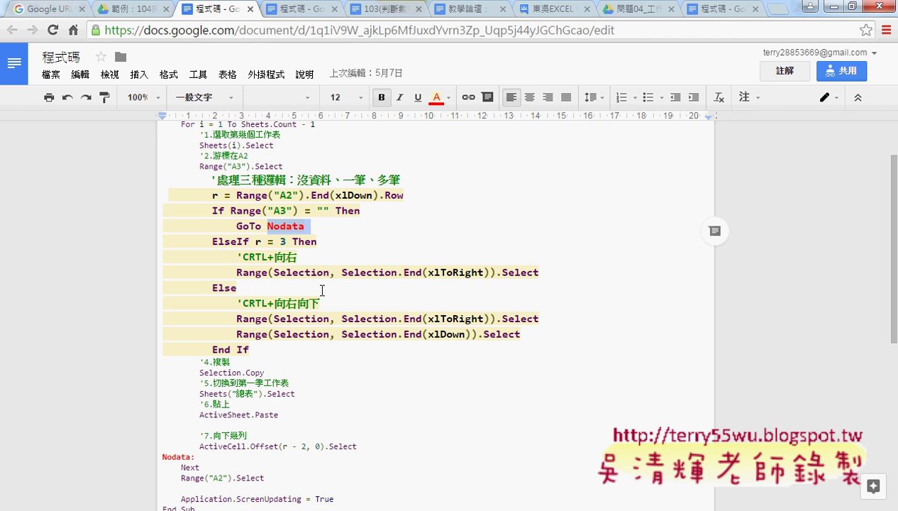
Paste the two donation rows into sheet 12.
{"action": "left_click", "coordinate": [827, 6]}
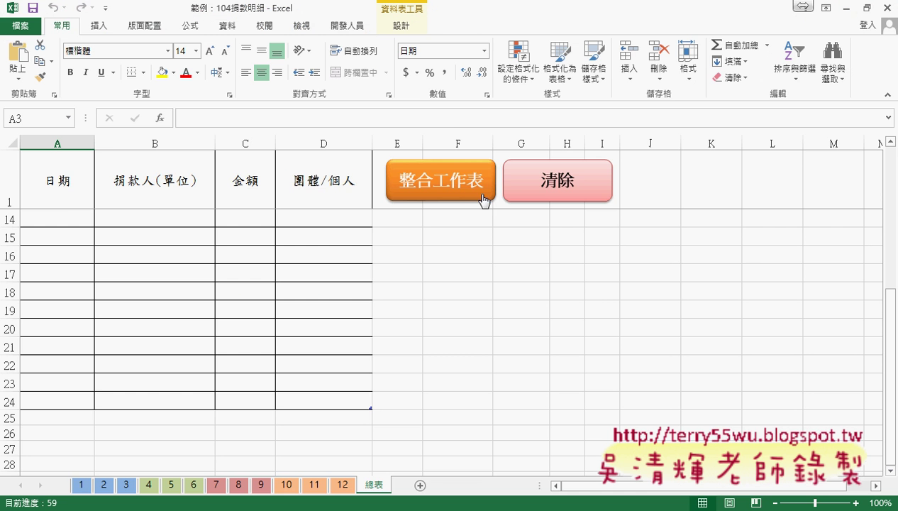
{"action": "left_click", "coordinate": [316, 485]}
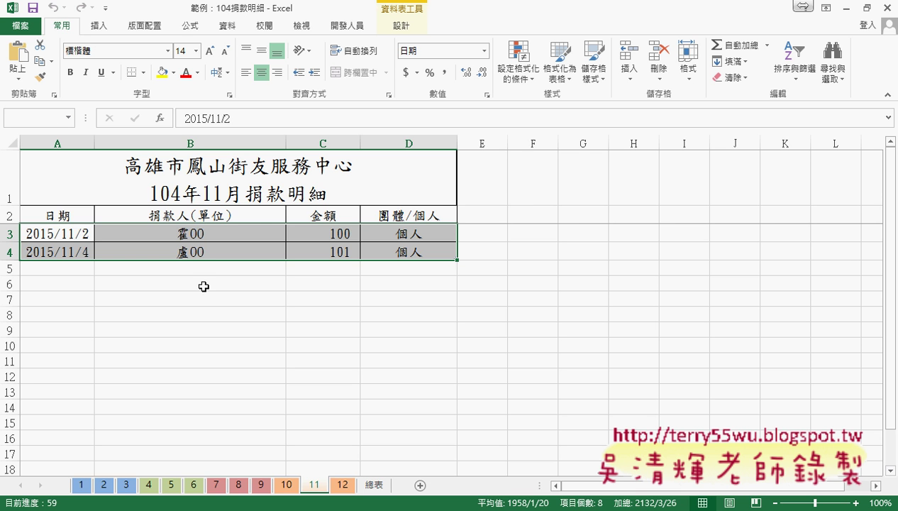
{"action": "left_click", "coordinate": [346, 483]}
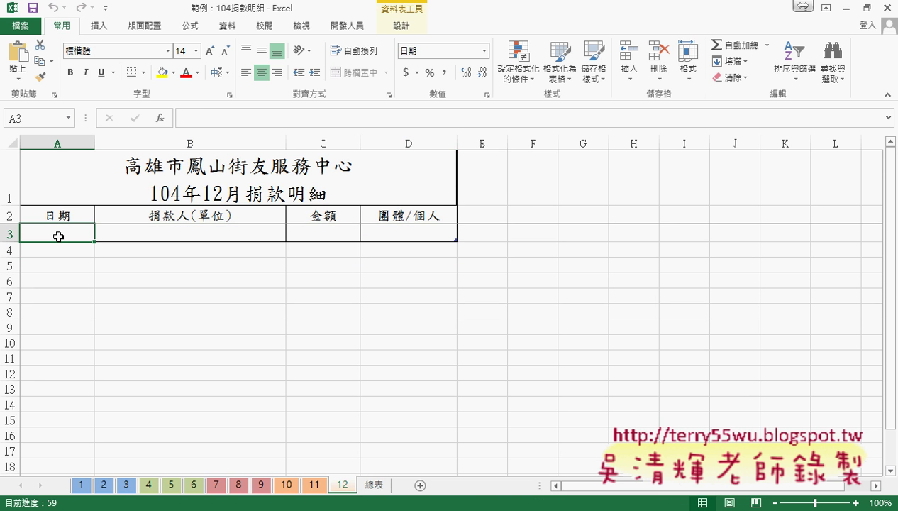
{"action": "type", "text": "2015/11/2\t霍00\t100\t個人 2015/11/4\t盧00\t101\t個人"}
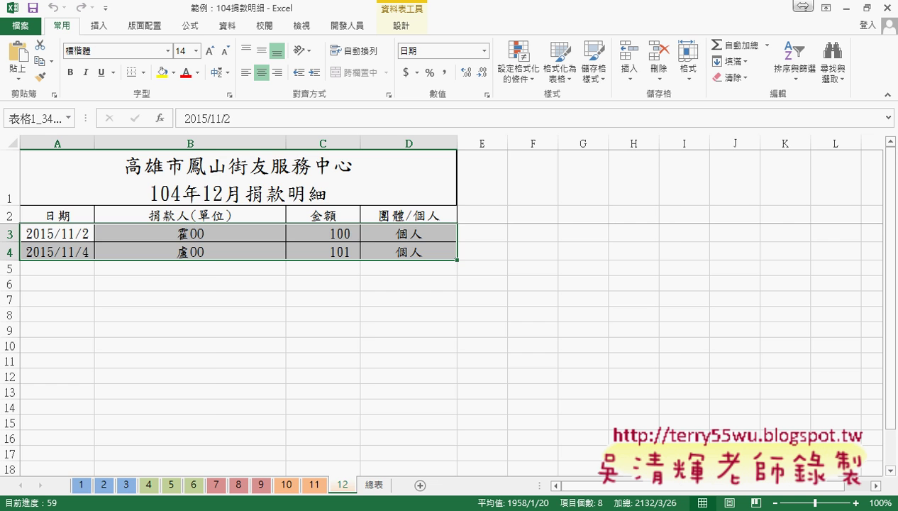
{"action": "left_click", "coordinate": [376, 485]}
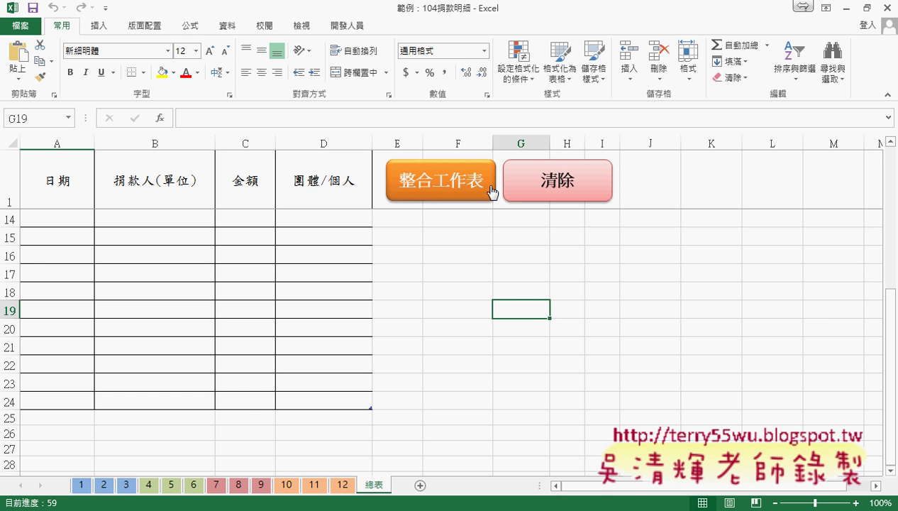
Remove the If-line breakpoint and let 整合工作表 finish consolidating into 總表.
{"action": "left_click", "coordinate": [305, 508]}
{"action": "left_click", "coordinate": [412, 466]}
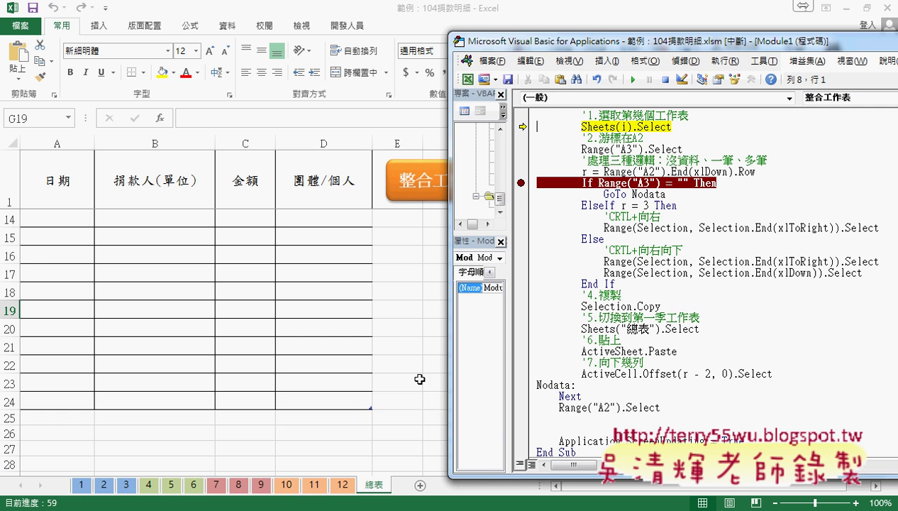
{"action": "left_click", "coordinate": [522, 182]}
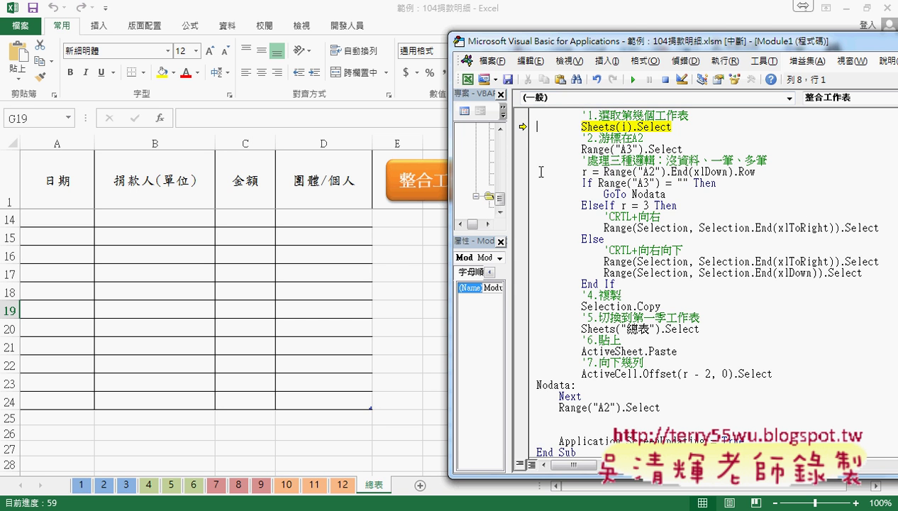
{"action": "left_click", "coordinate": [633, 79]}
{"action": "left_click", "coordinate": [429, 266]}
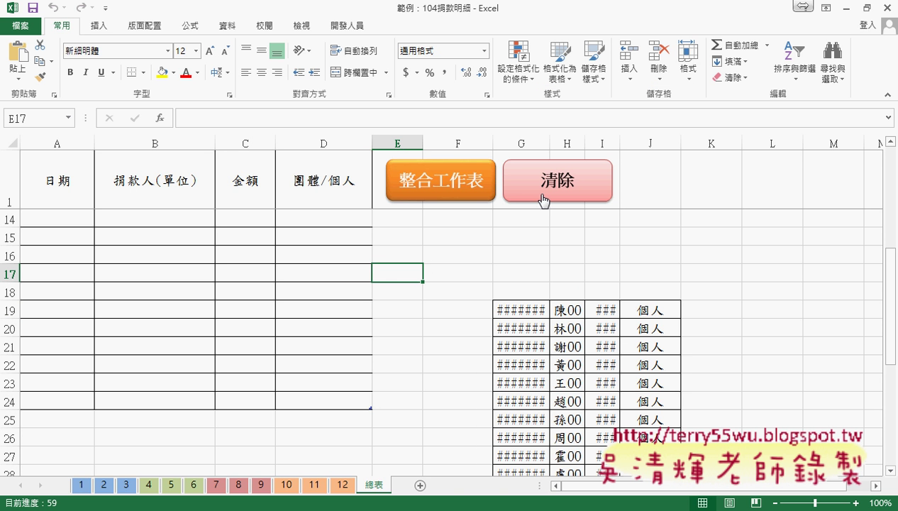
Clear the misplaced G19:J39 block on 總表.
{"action": "left_click", "coordinate": [525, 310]}
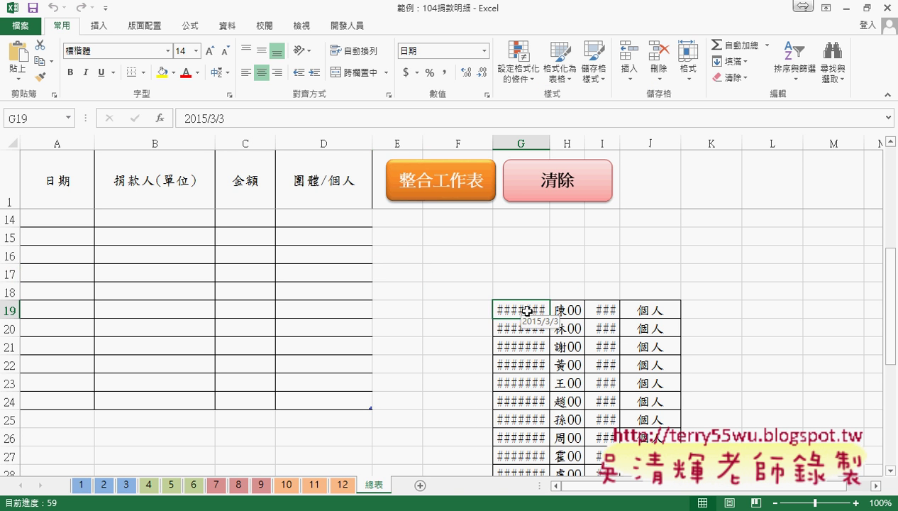
{"action": "key", "text": "ctrl+shift+Right"}
{"action": "key", "text": "ctrl+shift+Down"}
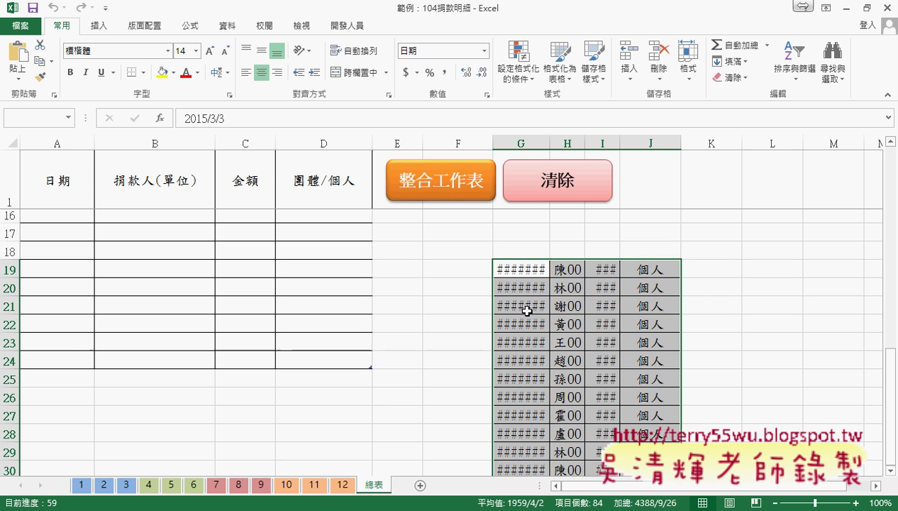
{"action": "key", "text": "Delete"}
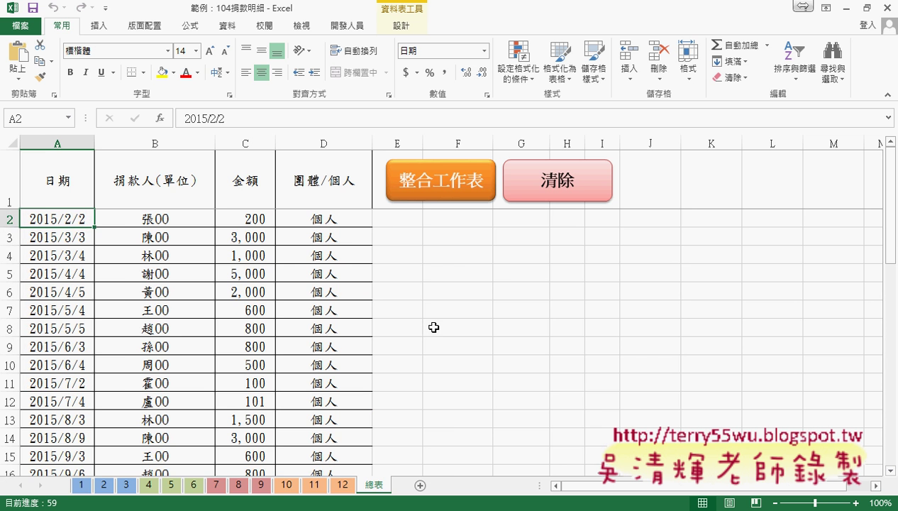
{"action": "right_click", "coordinate": [426, 198]}
{"action": "right_click", "coordinate": [428, 204]}
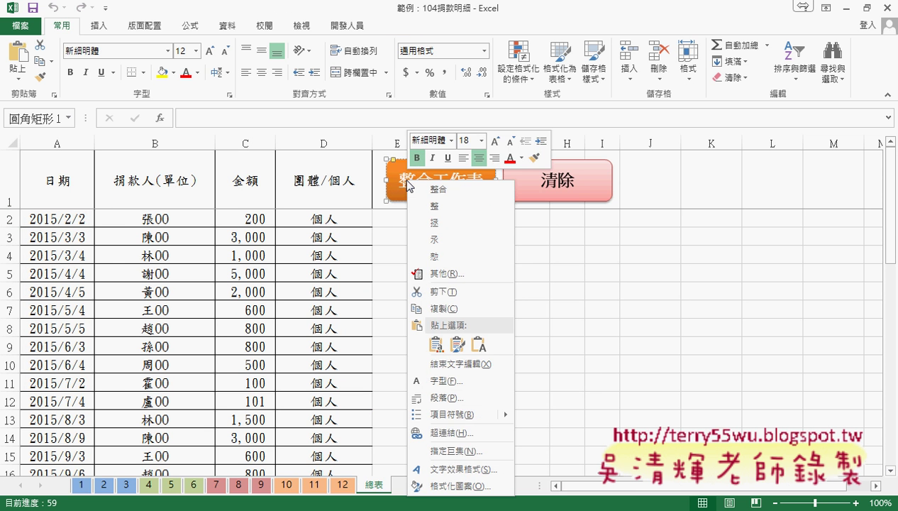
{"action": "left_click", "coordinate": [446, 451]}
{"action": "left_click", "coordinate": [825, 263]}
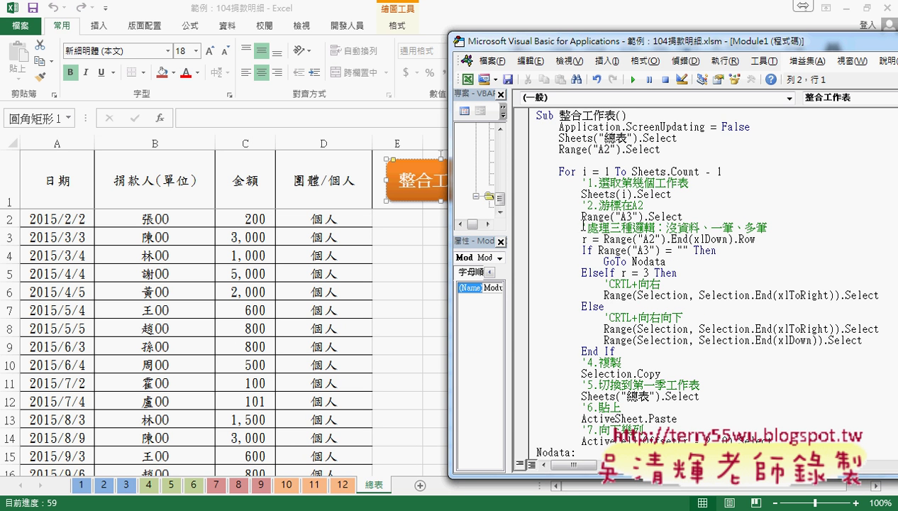
{"action": "mouse_move", "coordinate": [577, 227]}
{"action": "left_mouse_down"}
{"action": "mouse_move", "coordinate": [692, 305]}
{"action": "mouse_move", "coordinate": [694, 352]}
{"action": "left_mouse_up"}
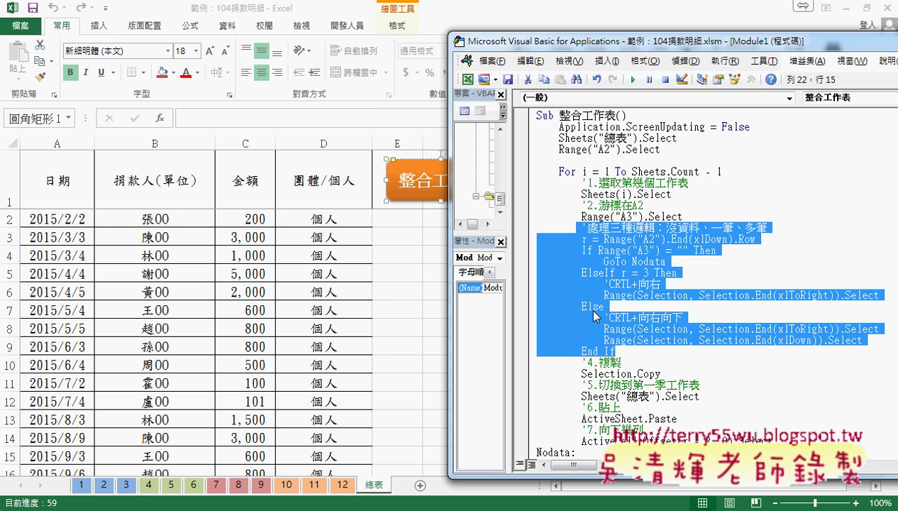
{"action": "left_click_drag", "start_coordinate": [595, 46], "coordinate": [310, 41]}
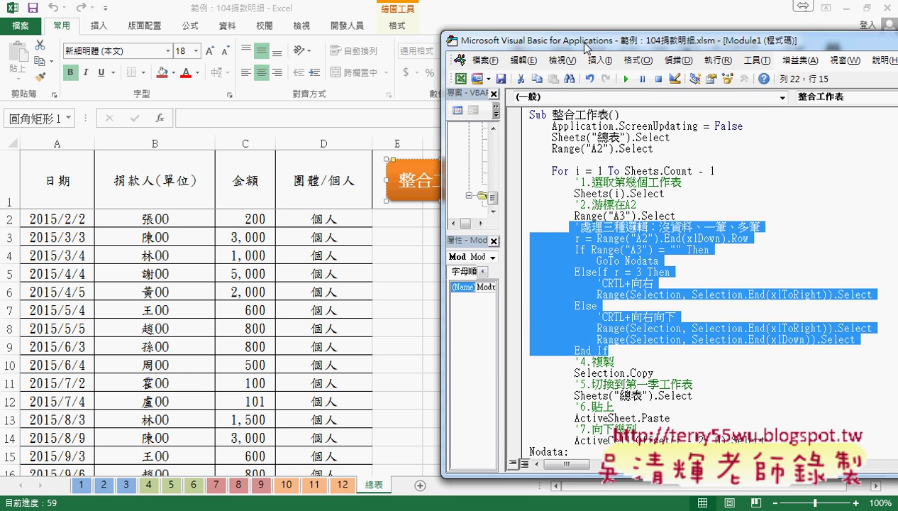
{"action": "left_click", "coordinate": [794, 33]}
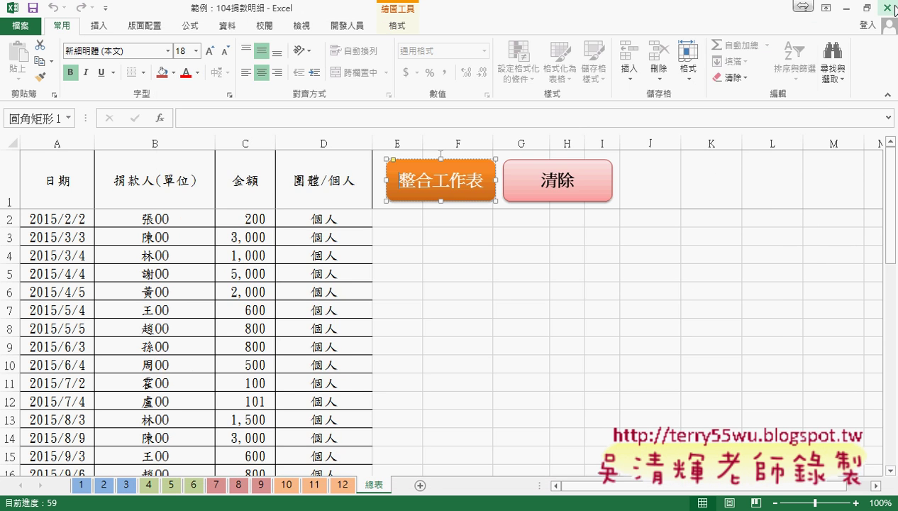
Bring 問題04_OK forward, clear the 三月 row selection, and show the 第一季 sheet.
{"action": "left_click", "coordinate": [887, 8]}
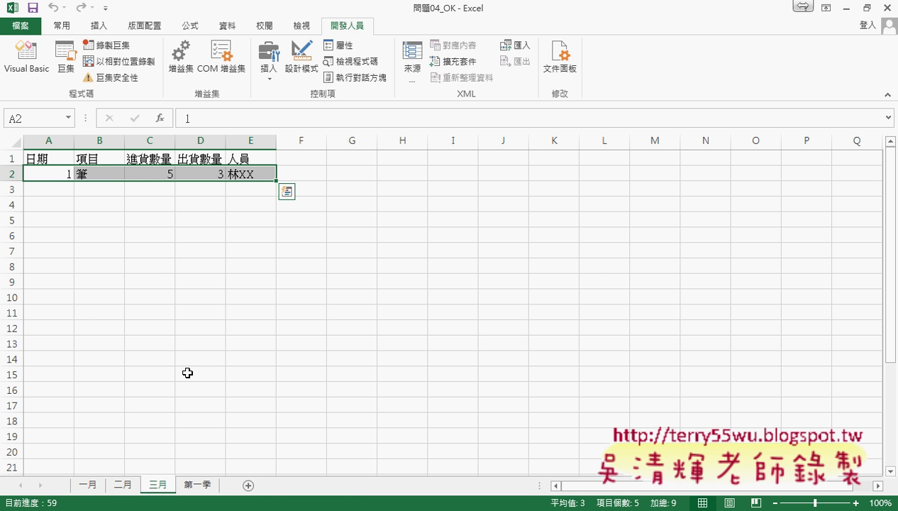
{"action": "left_click", "coordinate": [199, 322]}
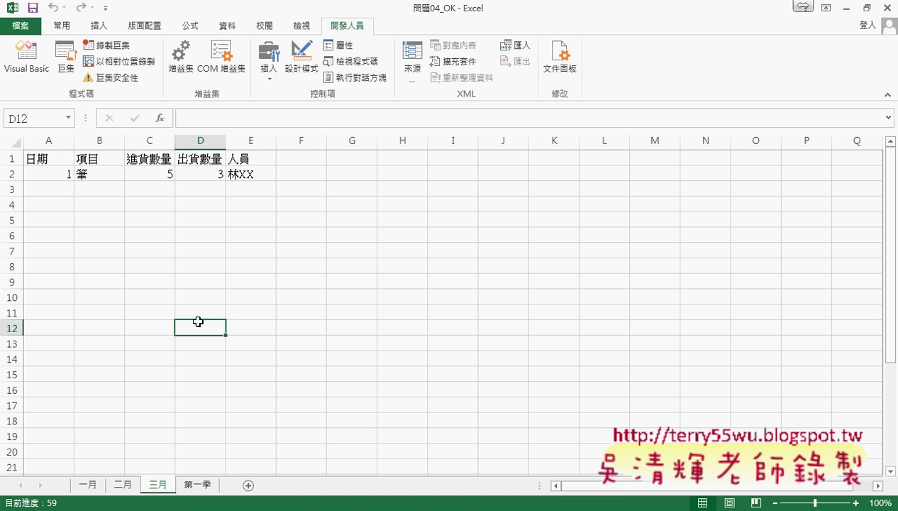
{"action": "left_click", "coordinate": [196, 485]}
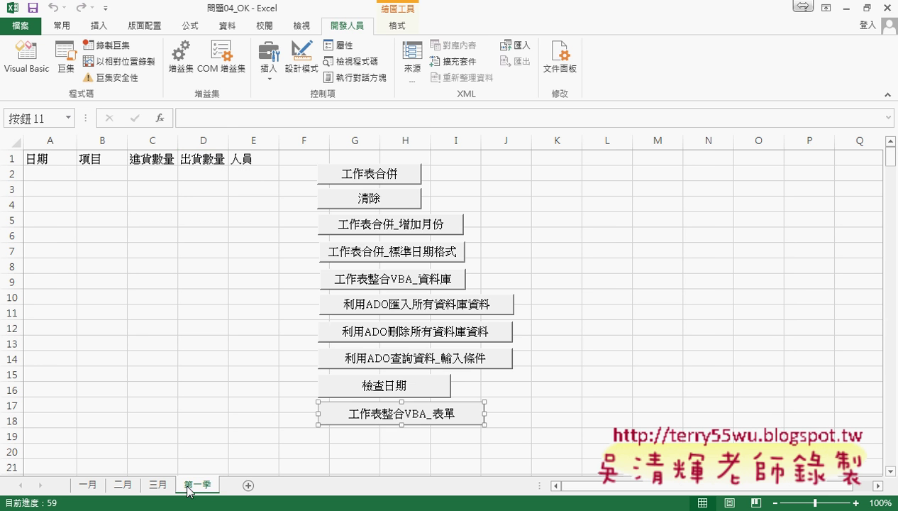